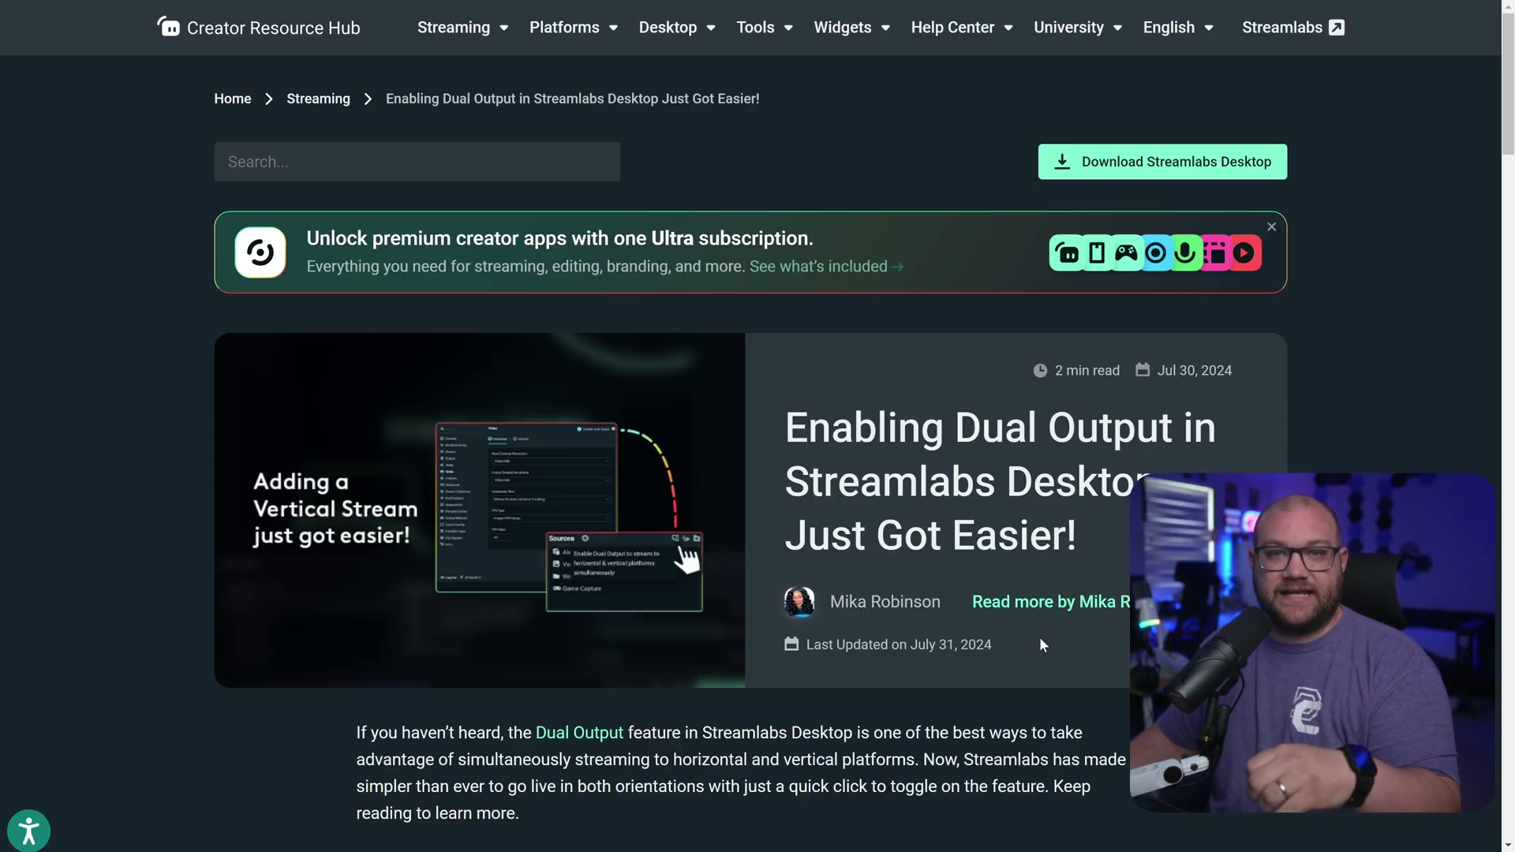
# Step: Scroll through the Dual Output article's What Is Dual Output, How to Enable and Benefits sections
pyautogui.scroll(-5, 1039, 644)
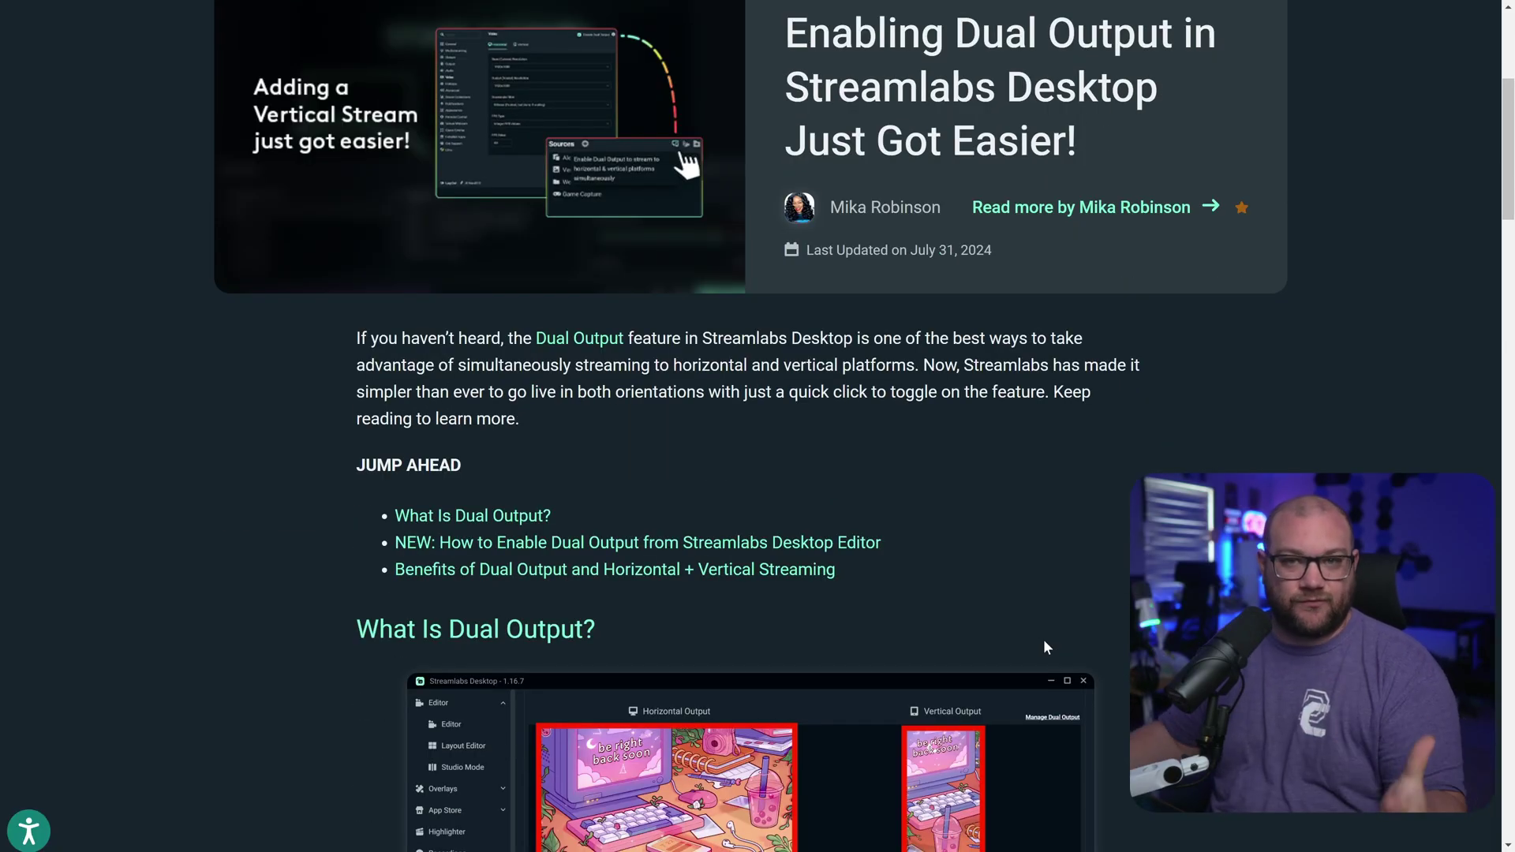
pyautogui.scroll(-1, 1081, 655)
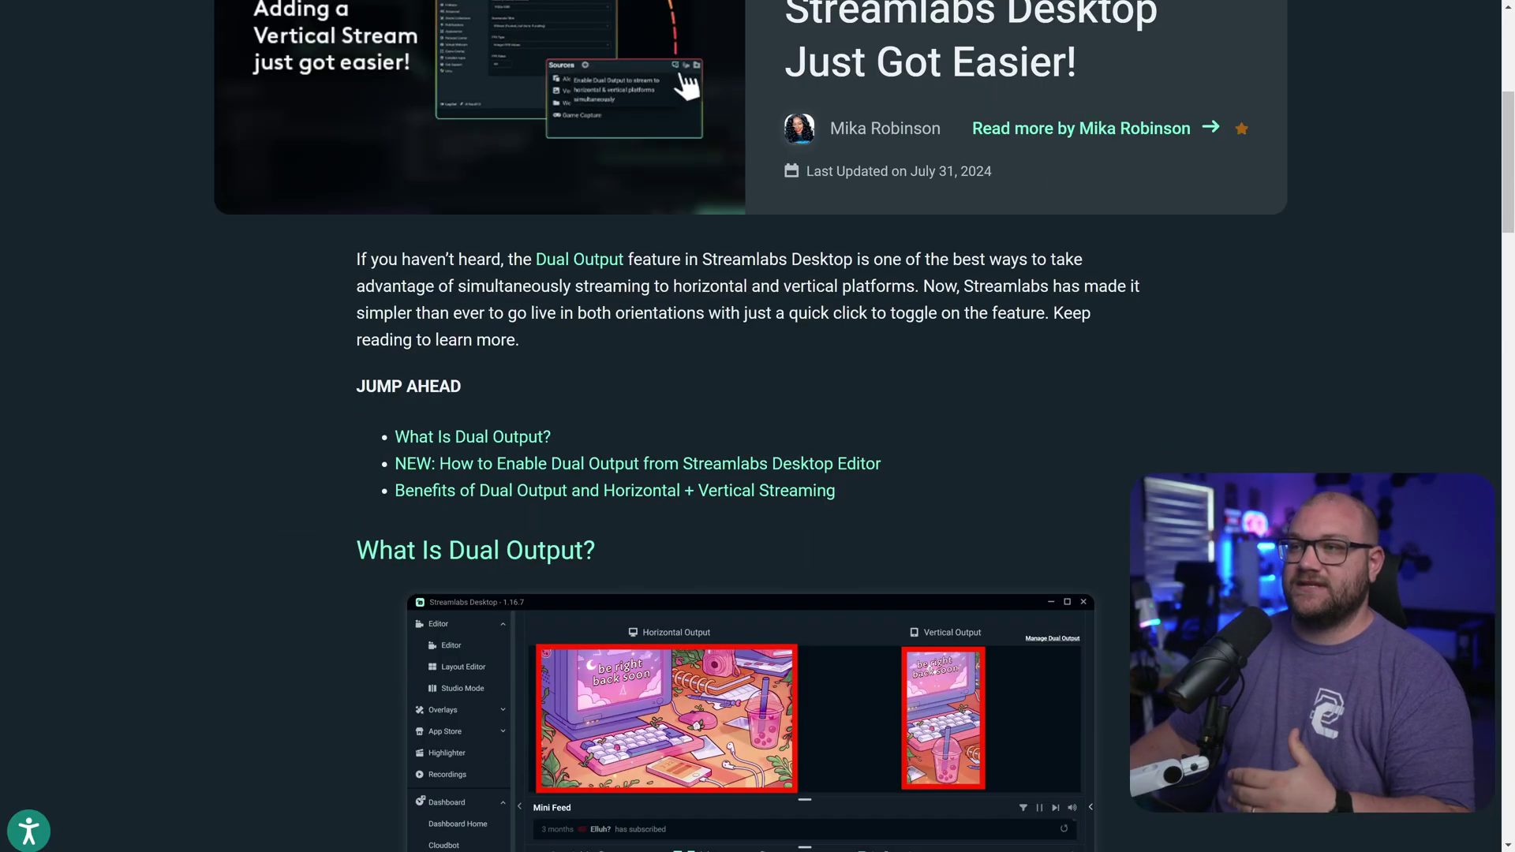
pyautogui.scroll(-5, 750, 426)
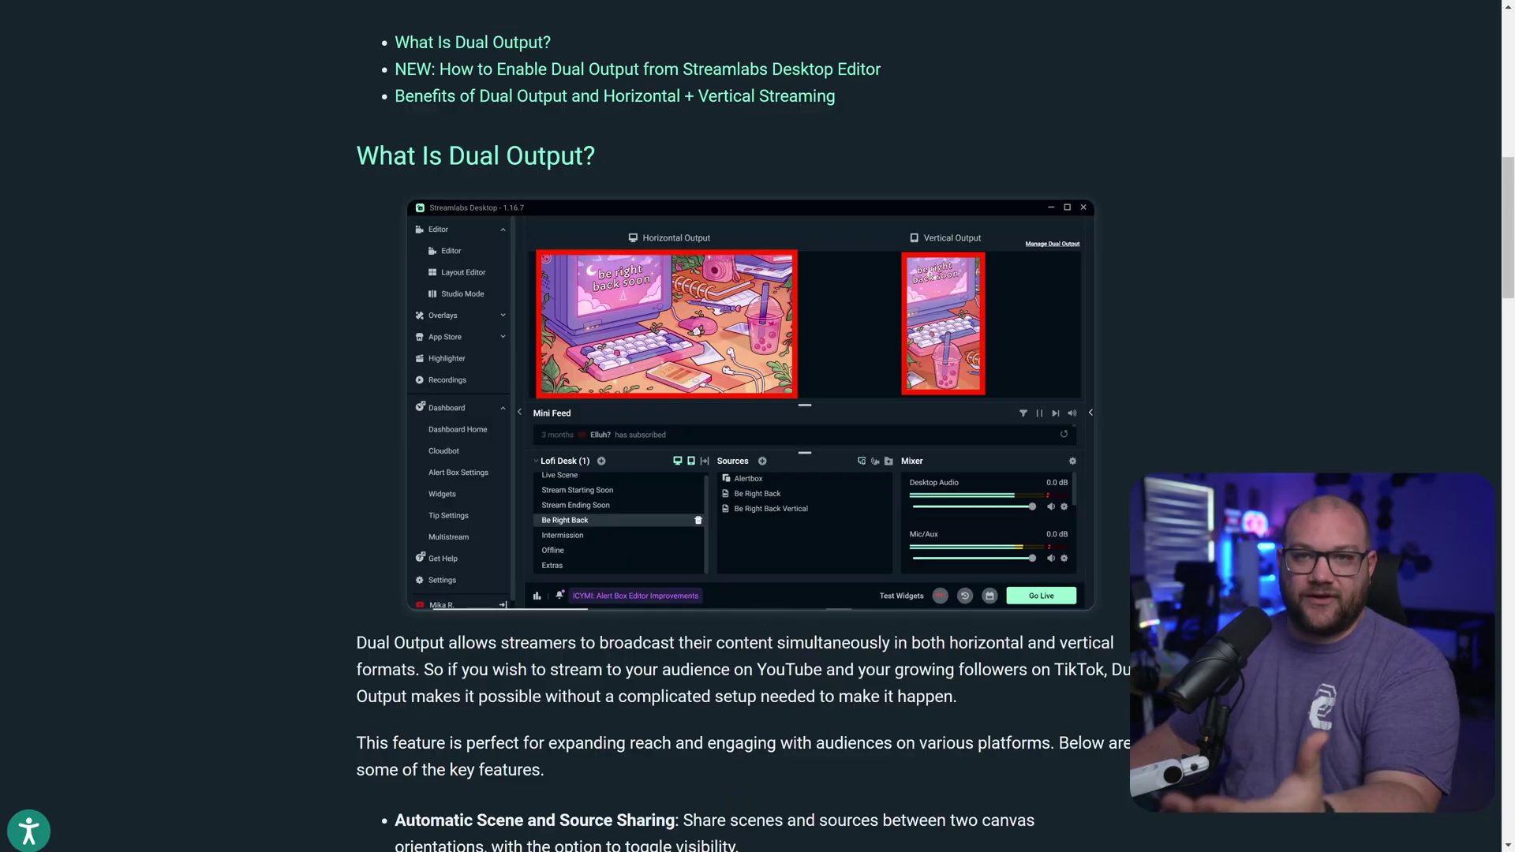
pyautogui.scroll(-6, 750, 426)
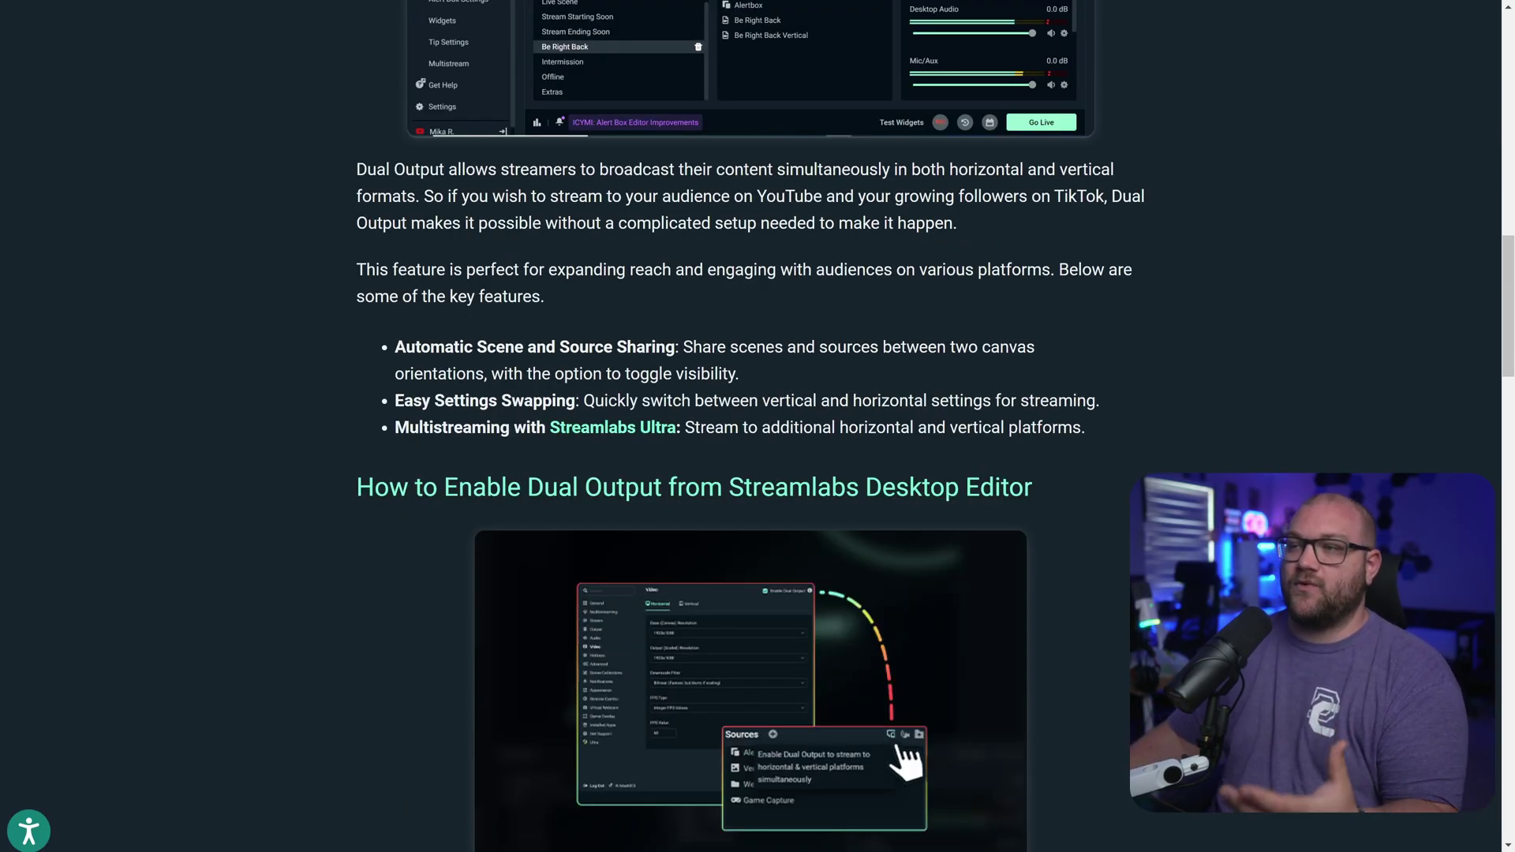
pyautogui.scroll(-9, 749, 427)
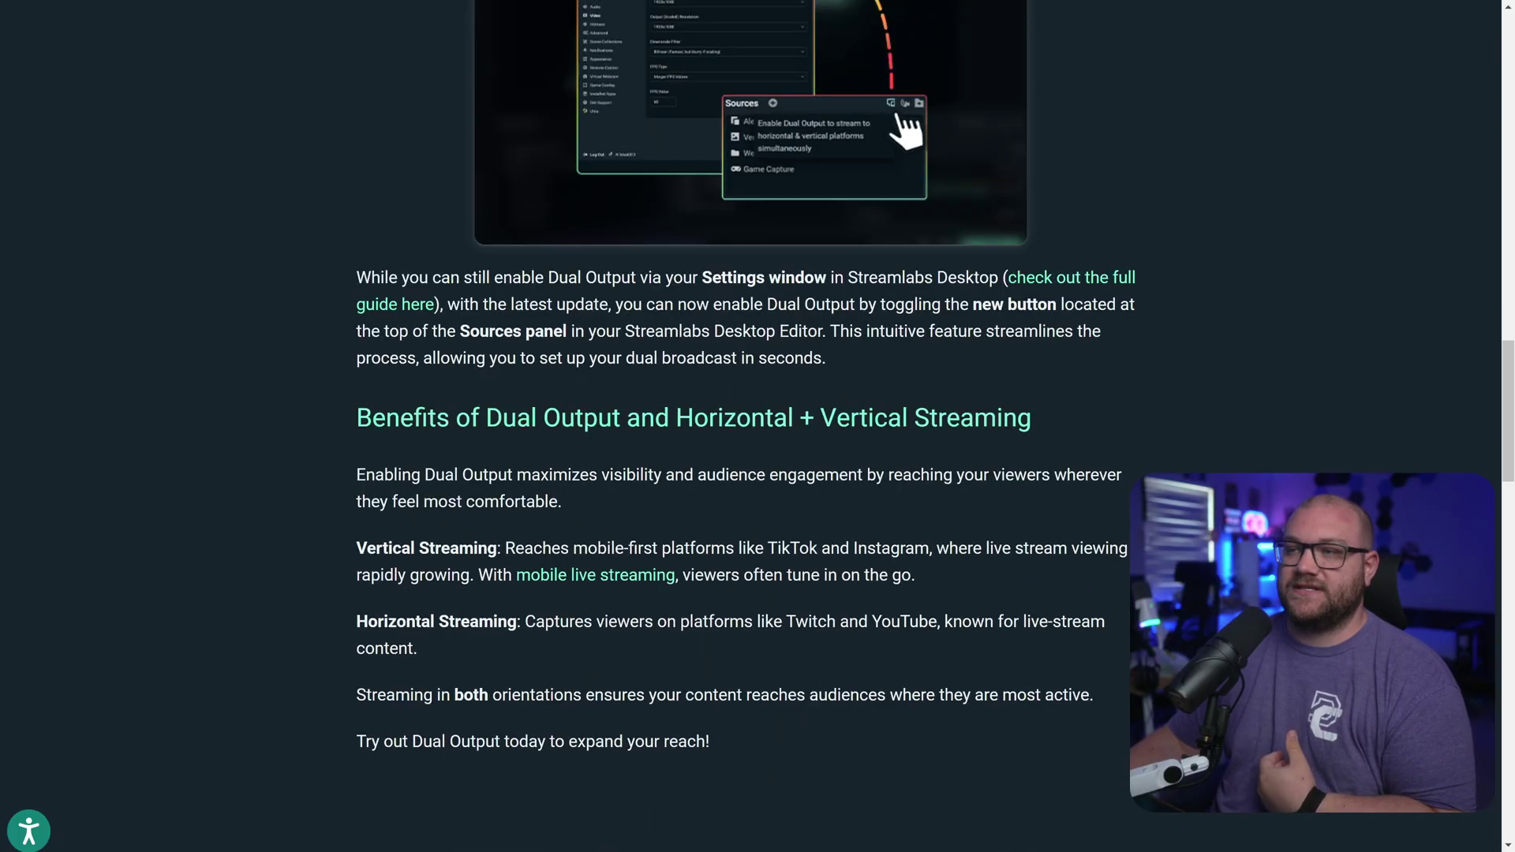
pyautogui.scroll(5, 750, 426)
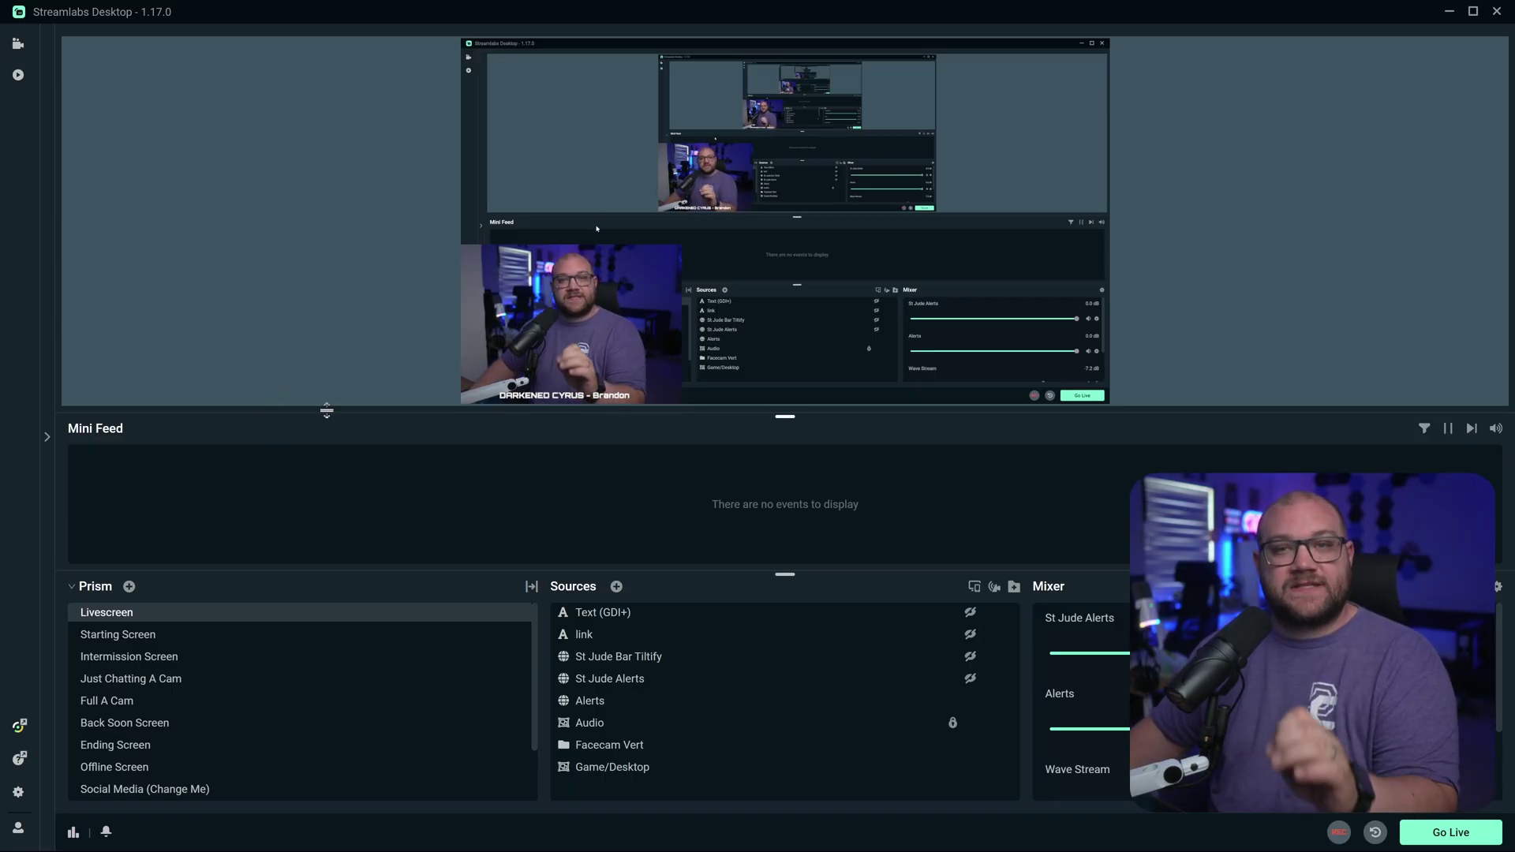
# Step: Log in with the Twitch account and enable Dual Output for horizontal and vertical outputs
pyautogui.click(18, 830)
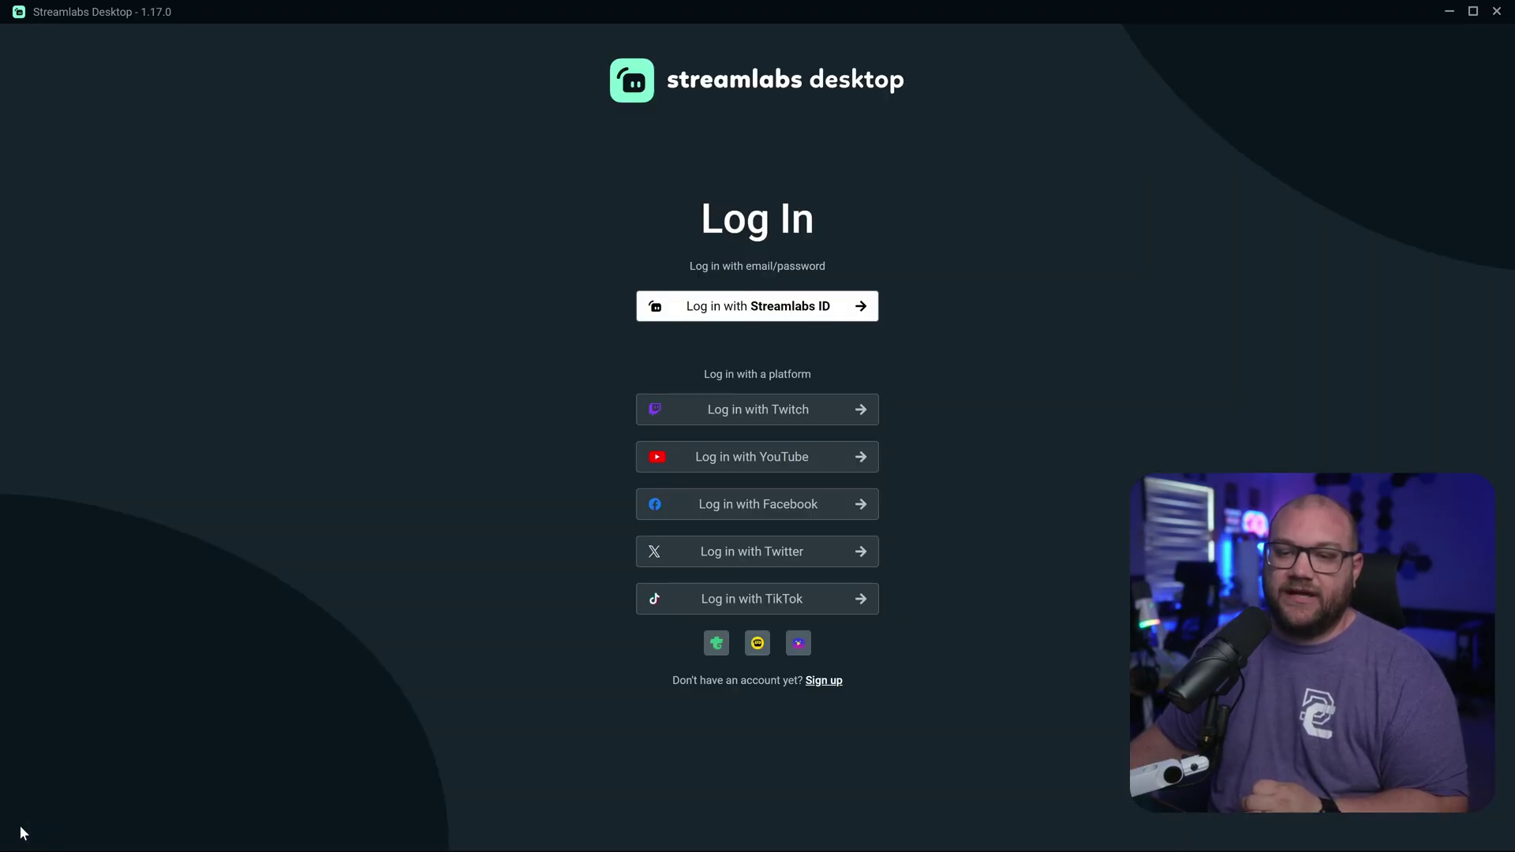
pyautogui.click(783, 426)
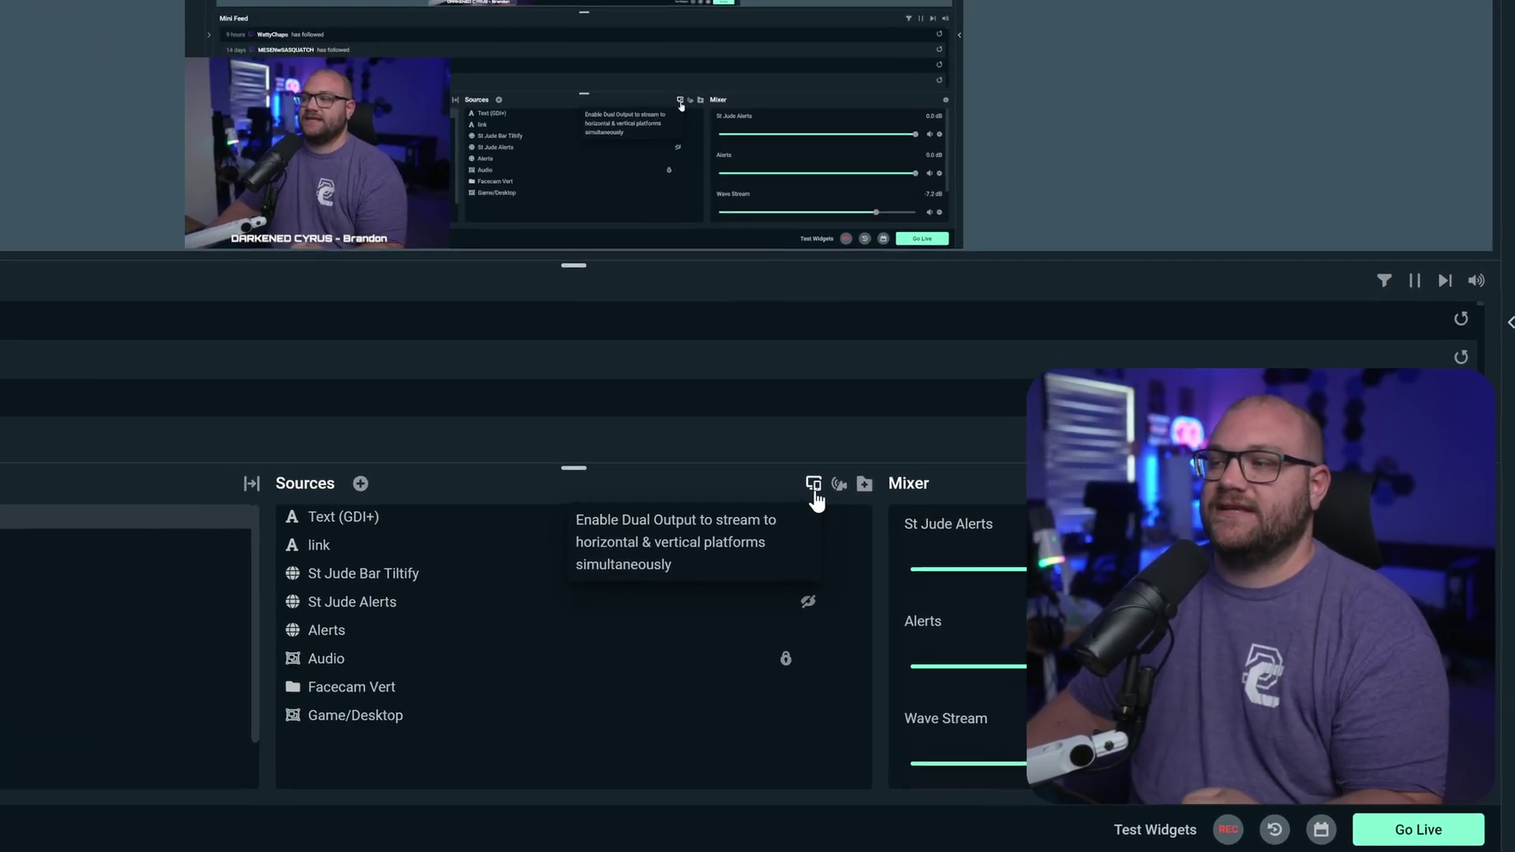
pyautogui.click(688, 418)
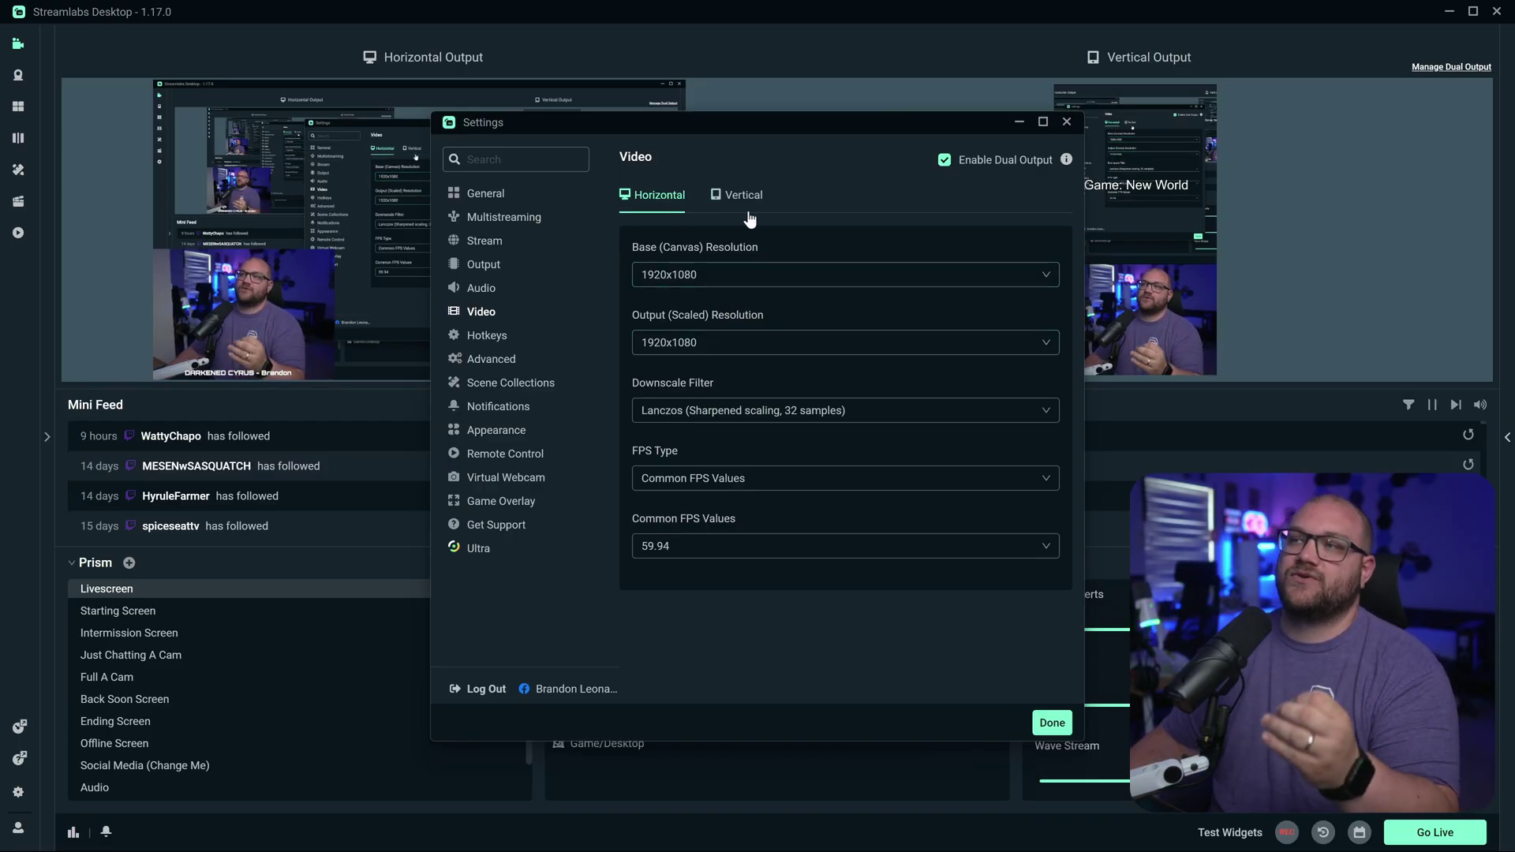
# Step: Check the Horizontal canvas video settings (1920x1080, 59.94 FPS), then close Settings
pyautogui.click(685, 201)
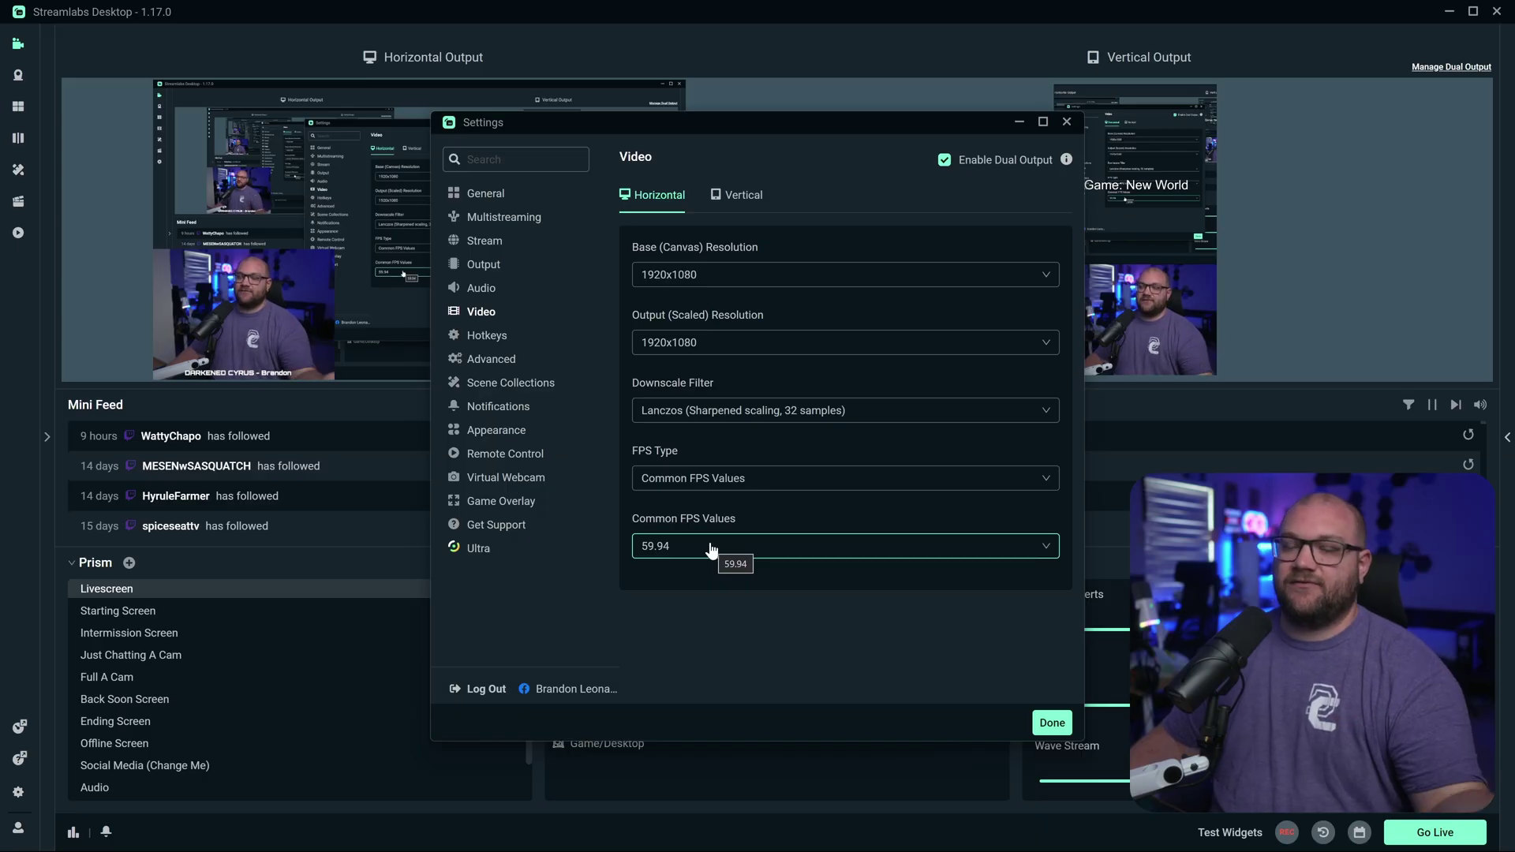
pyautogui.press('Escape')
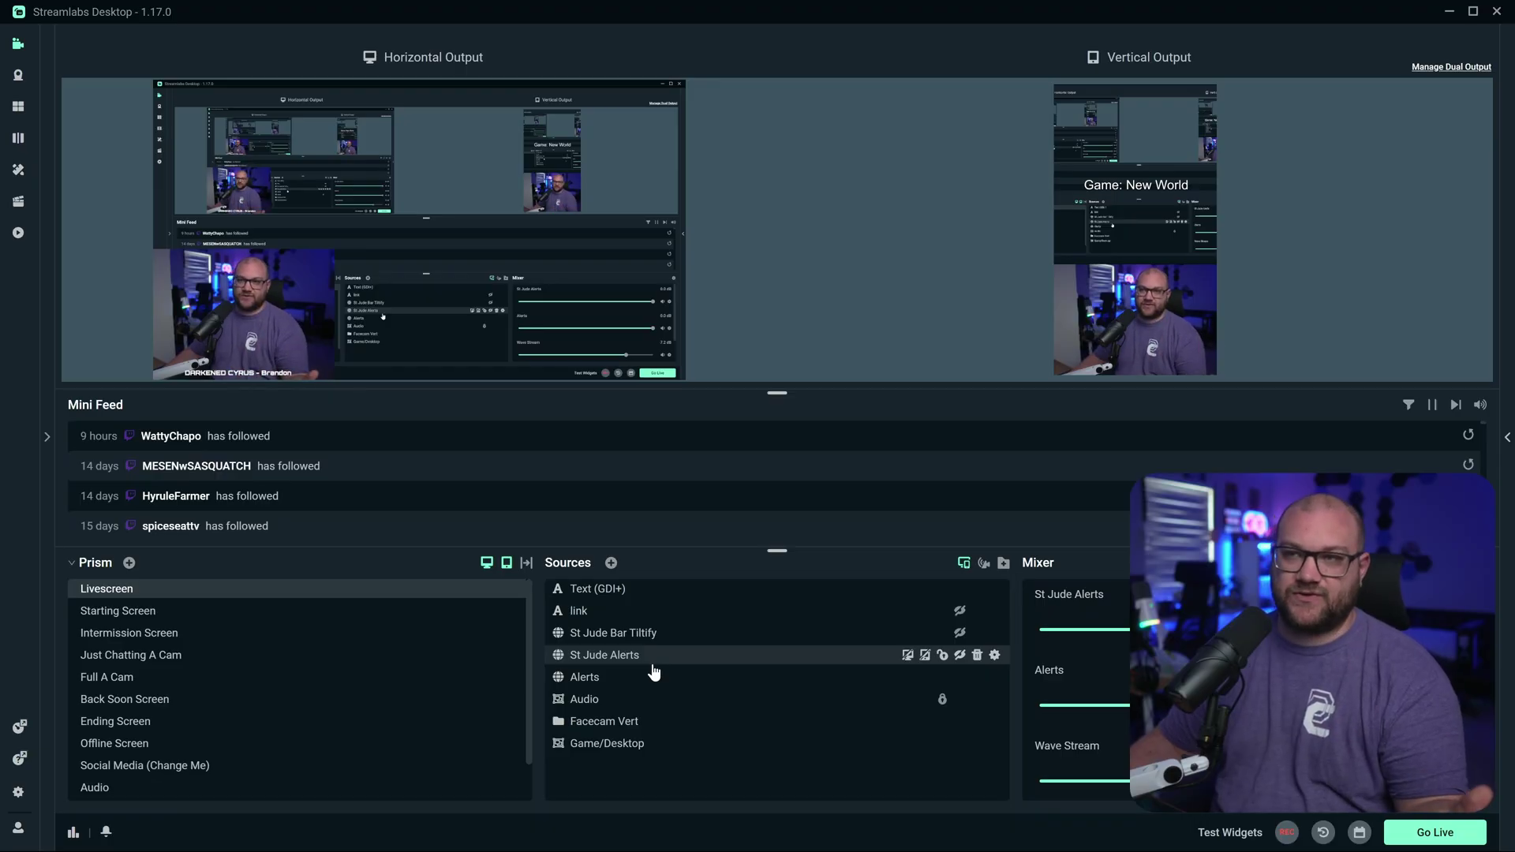
# Step: Hide the Facecam Vert group from the Vertical Output, then clear the preview selection
pyautogui.click(269, 290)
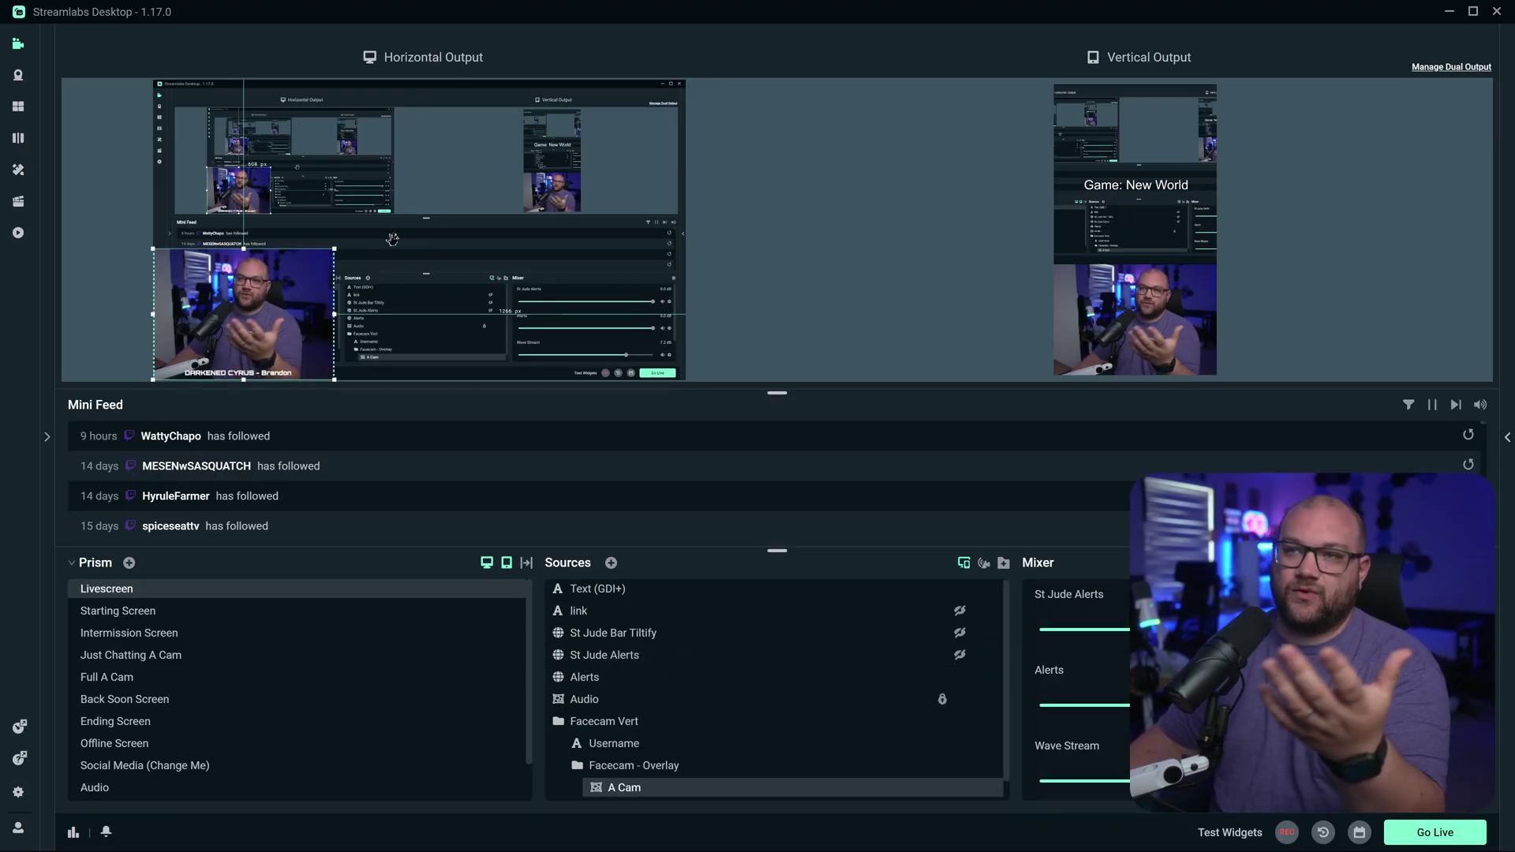
pyautogui.scroll(-1, 754, 747)
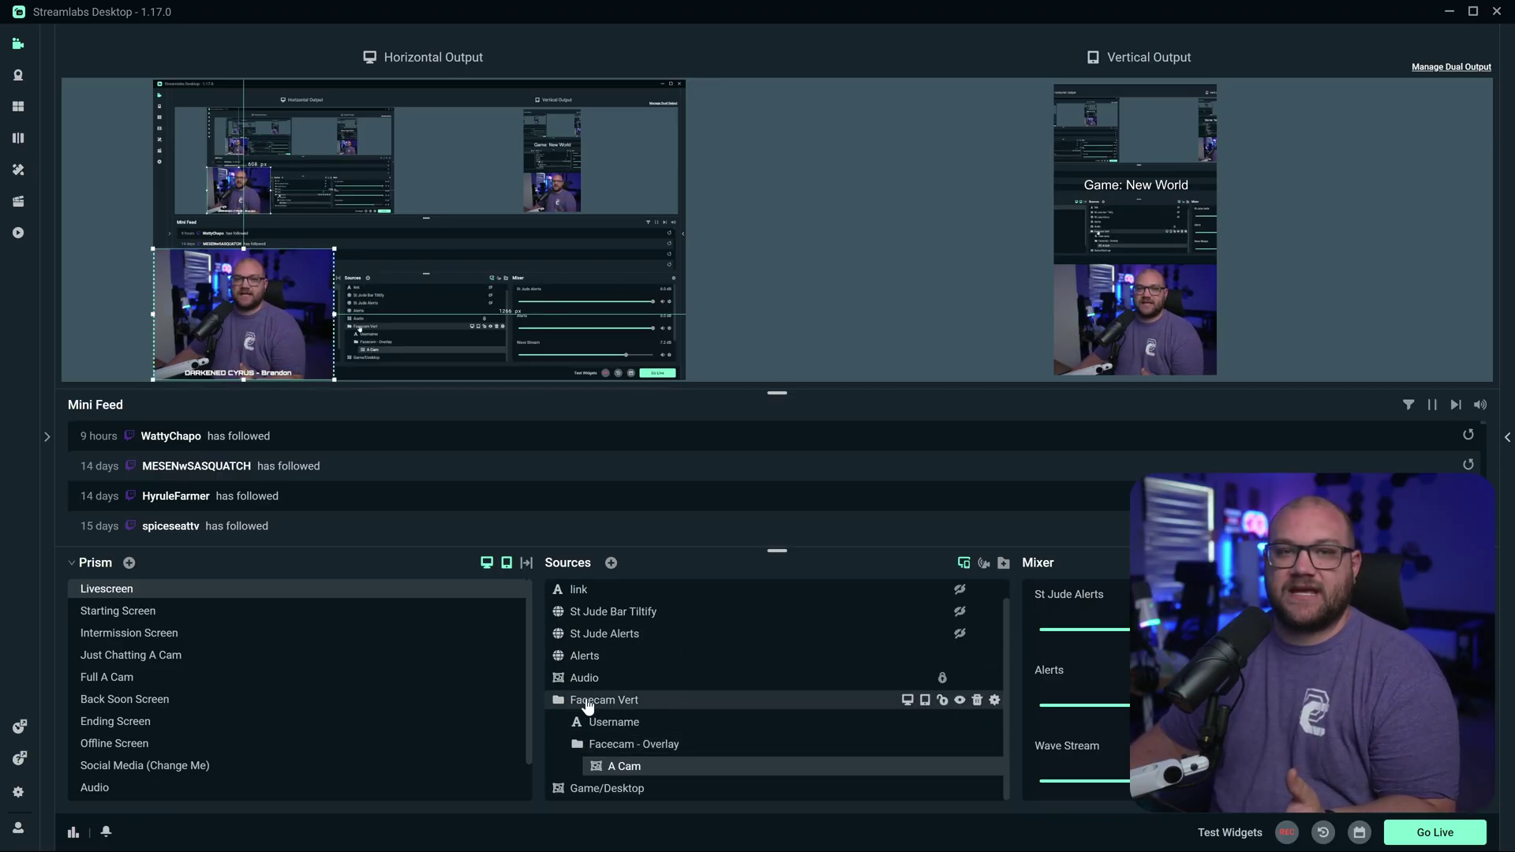
pyautogui.click(913, 706)
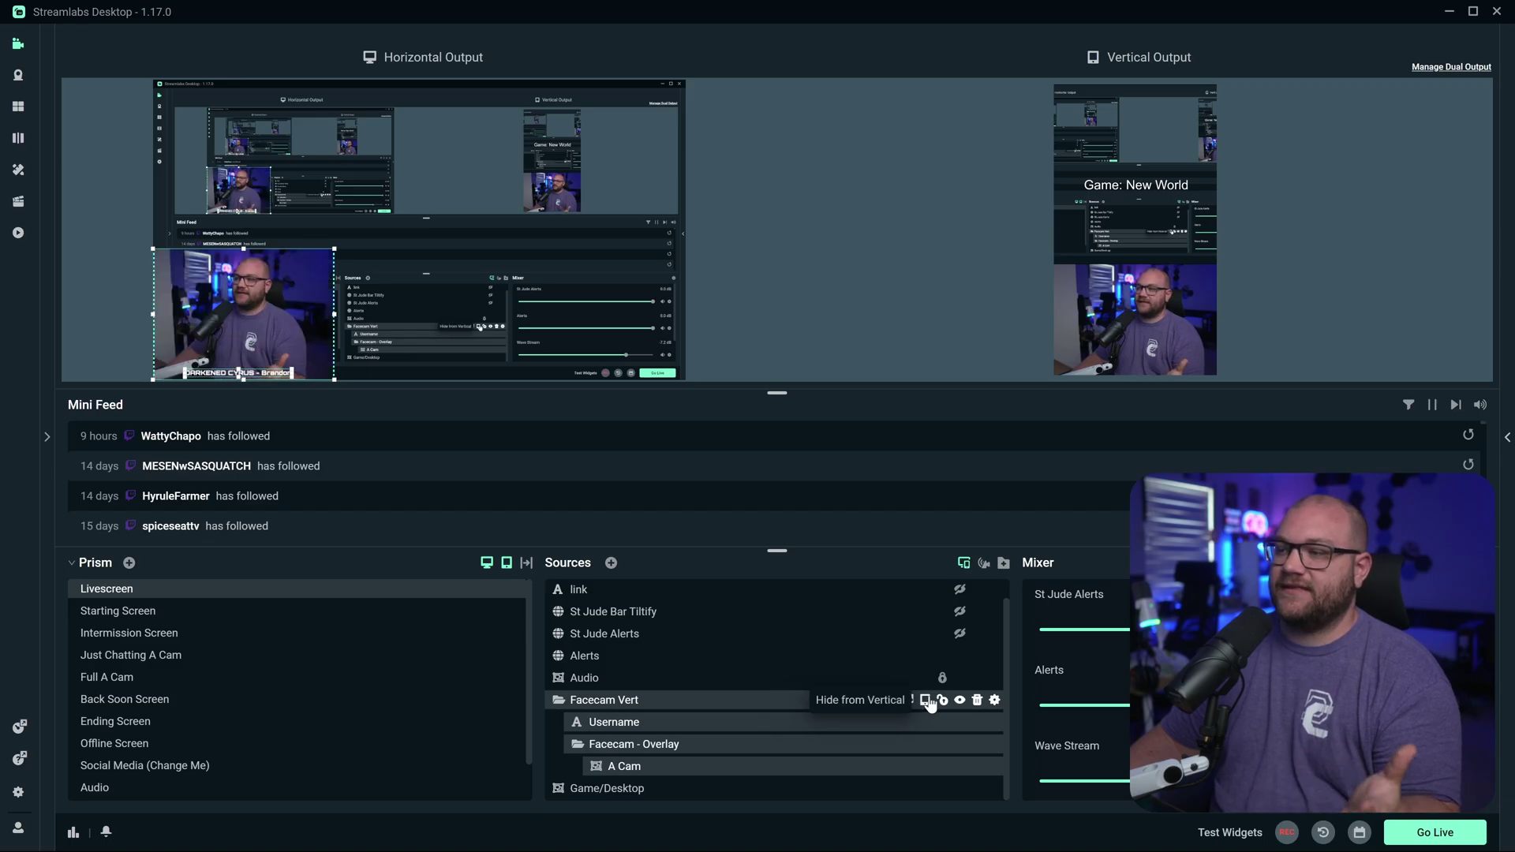
pyautogui.click(926, 699)
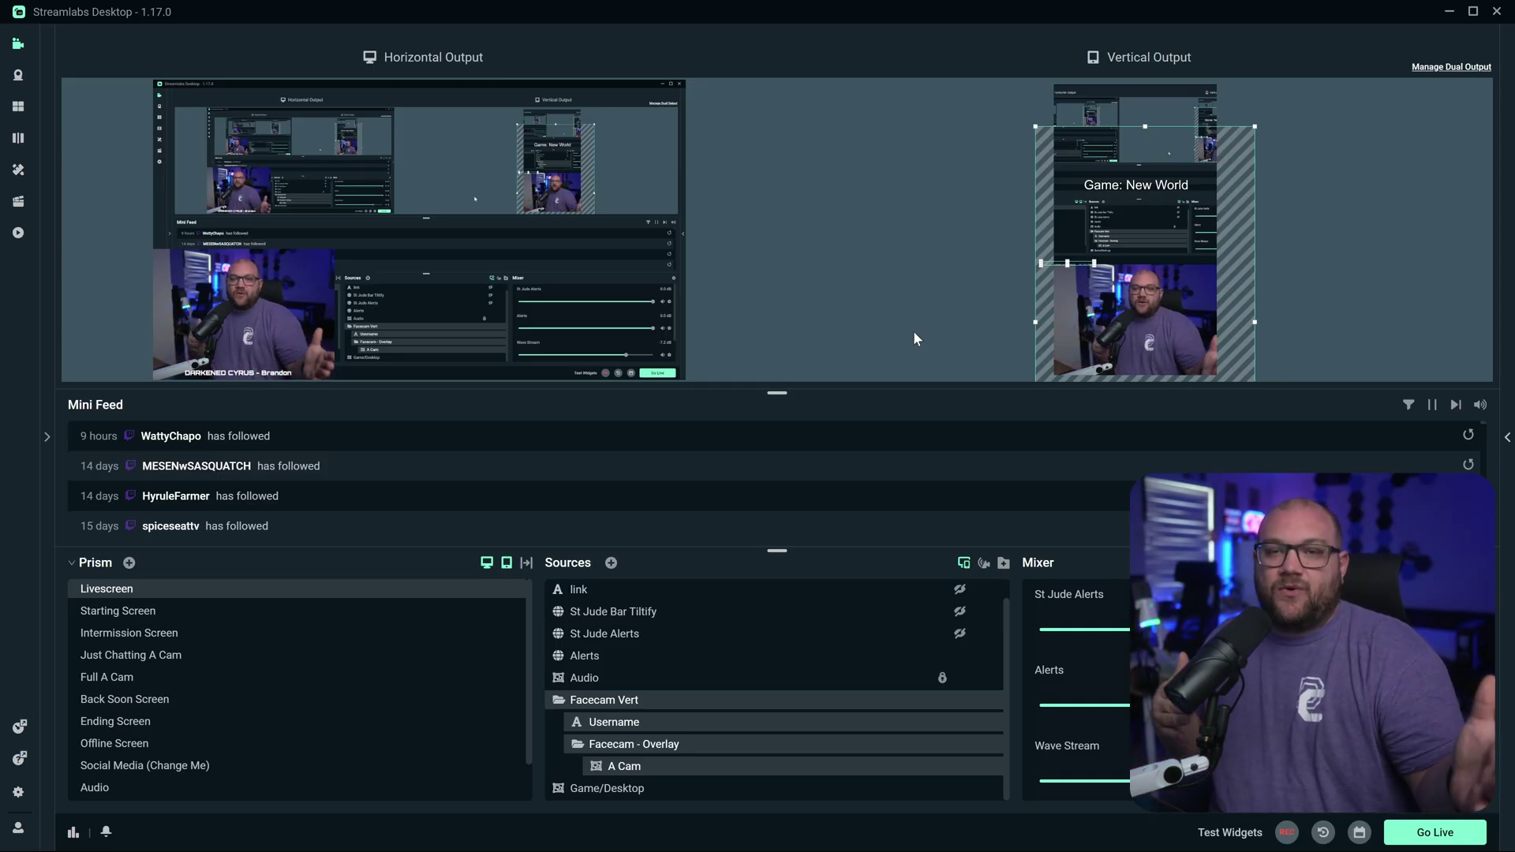
pyautogui.click(884, 323)
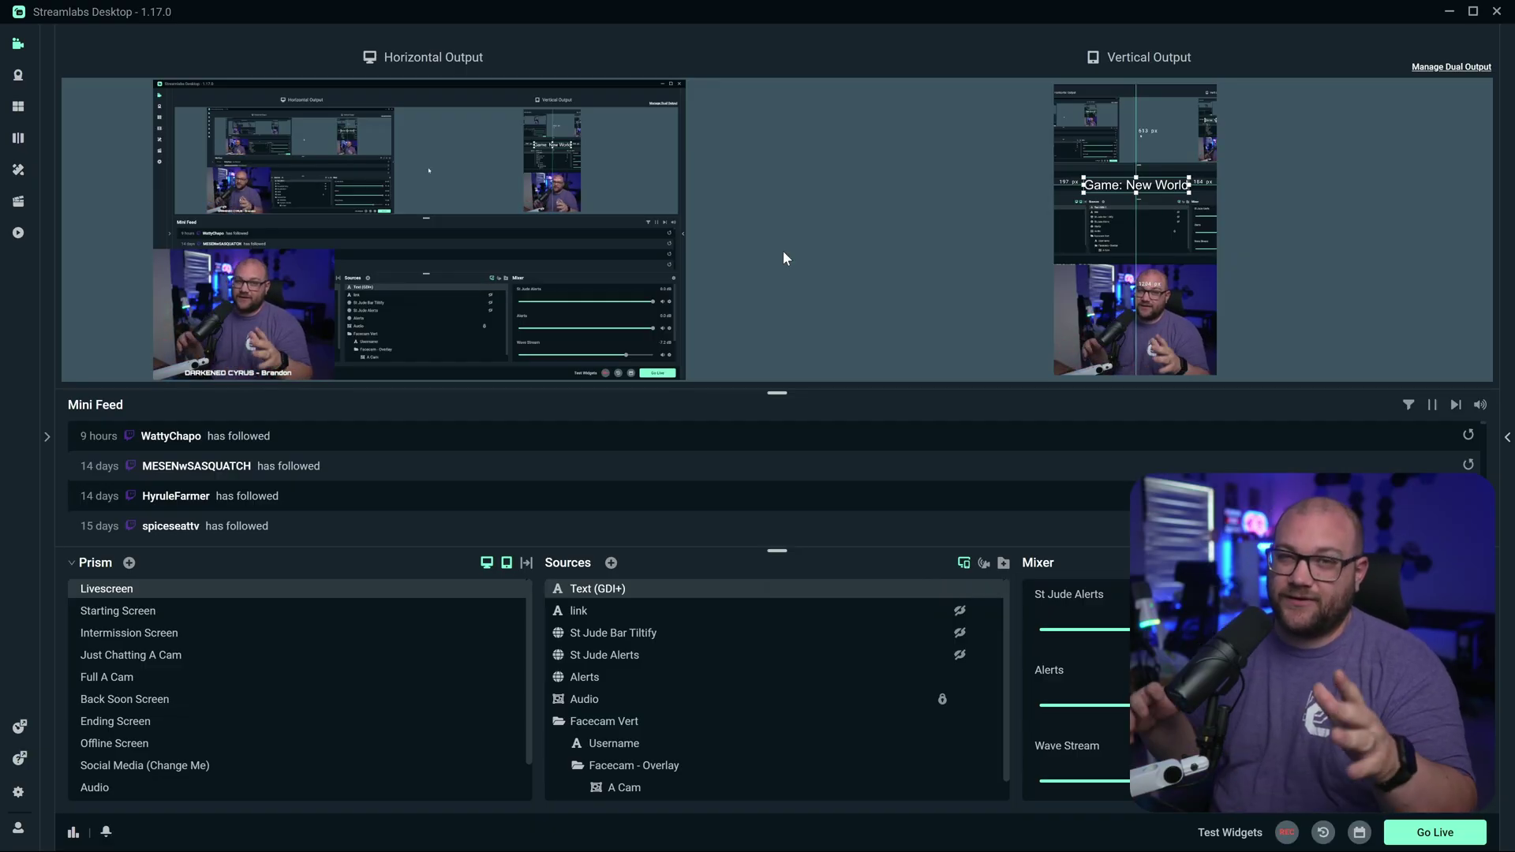
pyautogui.rightClick(797, 232)
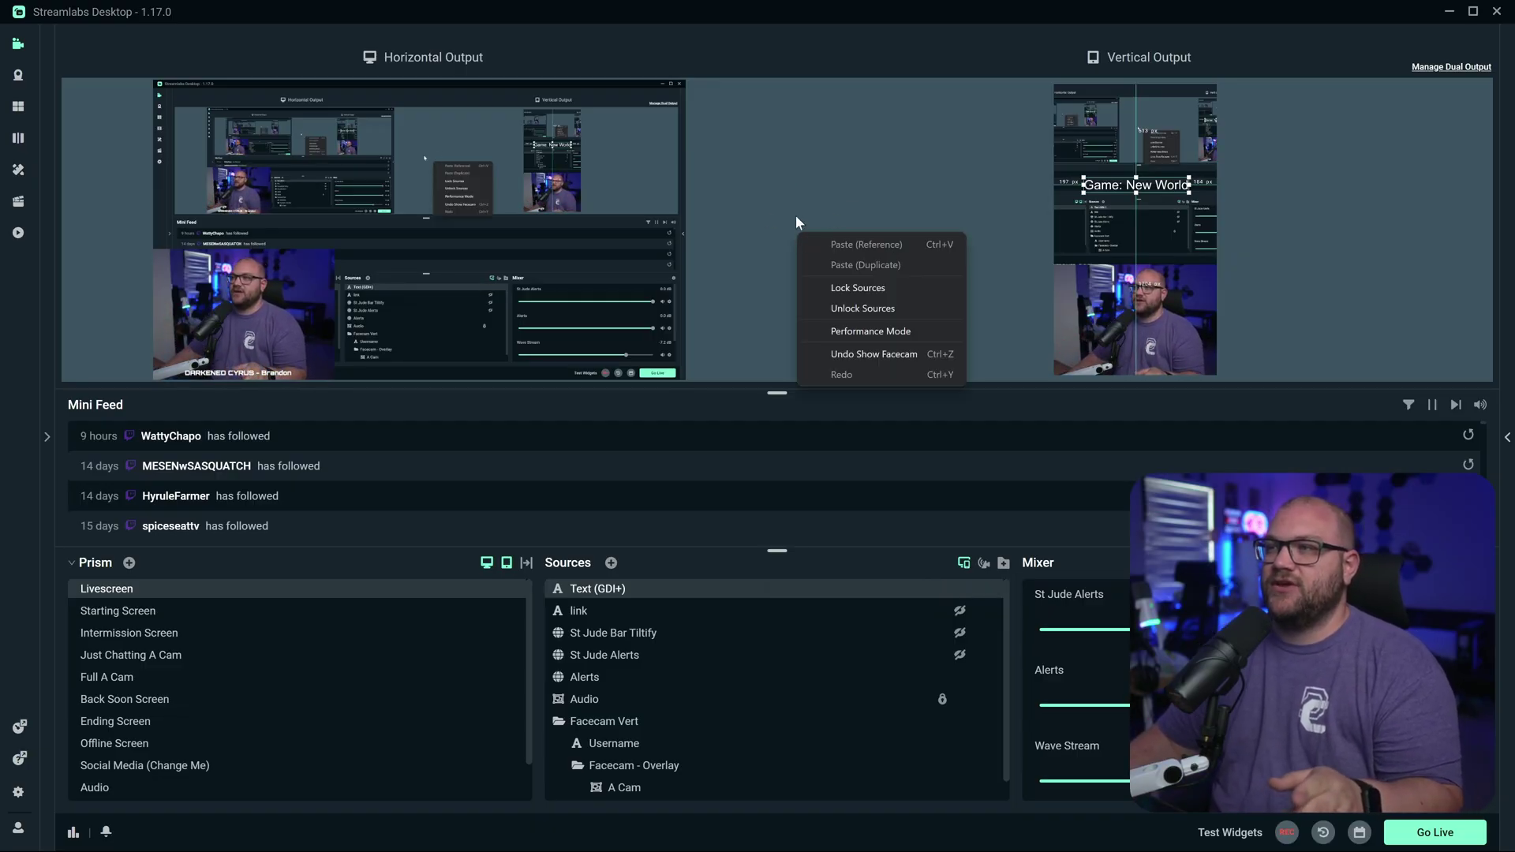
pyautogui.click(885, 331)
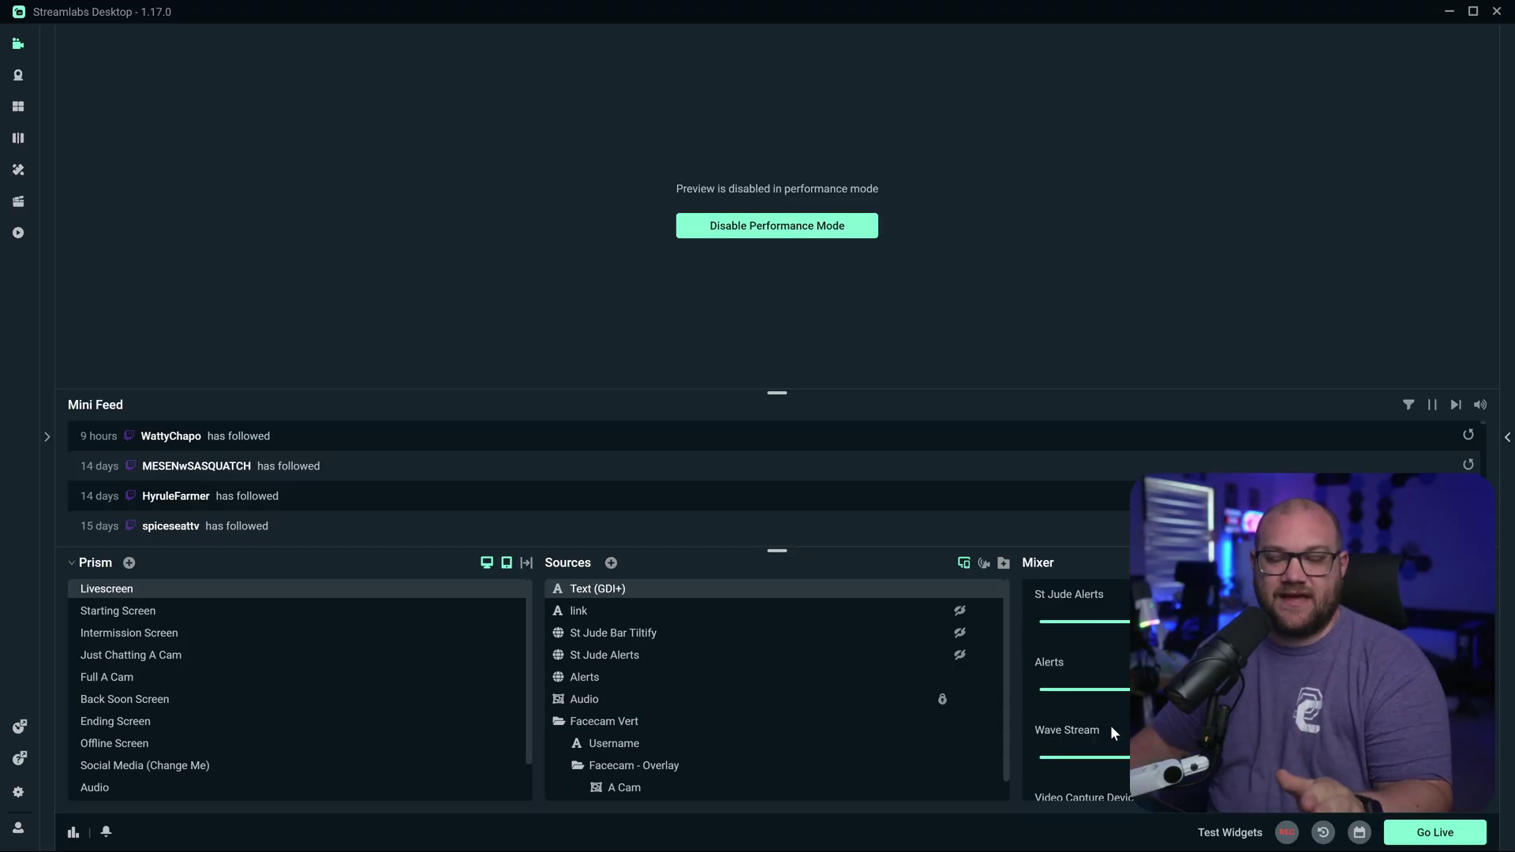
pyautogui.click(780, 225)
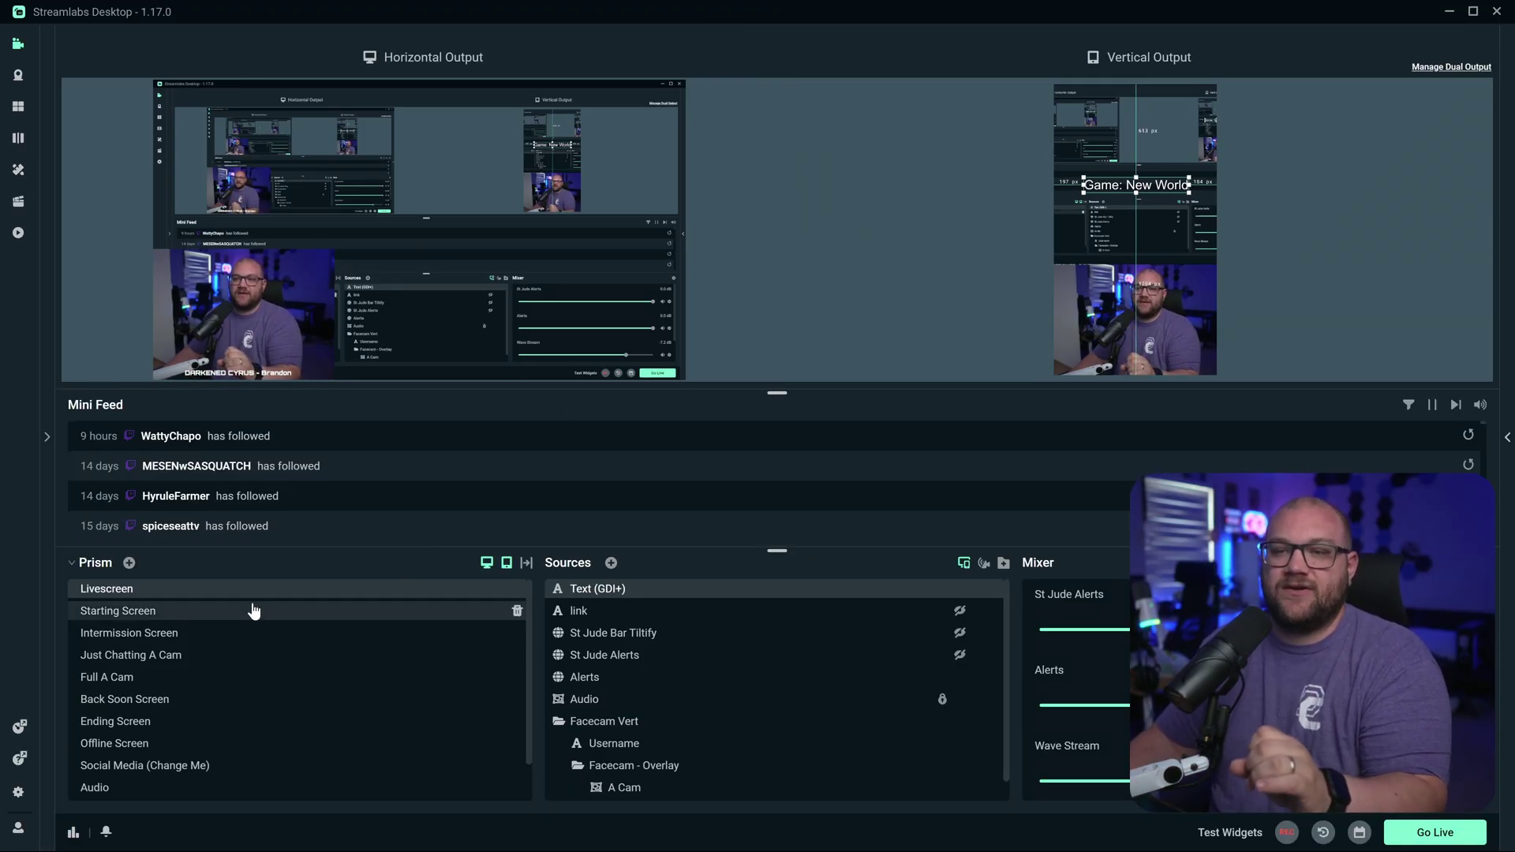
# Step: Toggle the horizontal and vertical output previews off and back on from the Scenes header
pyautogui.click(506, 564)
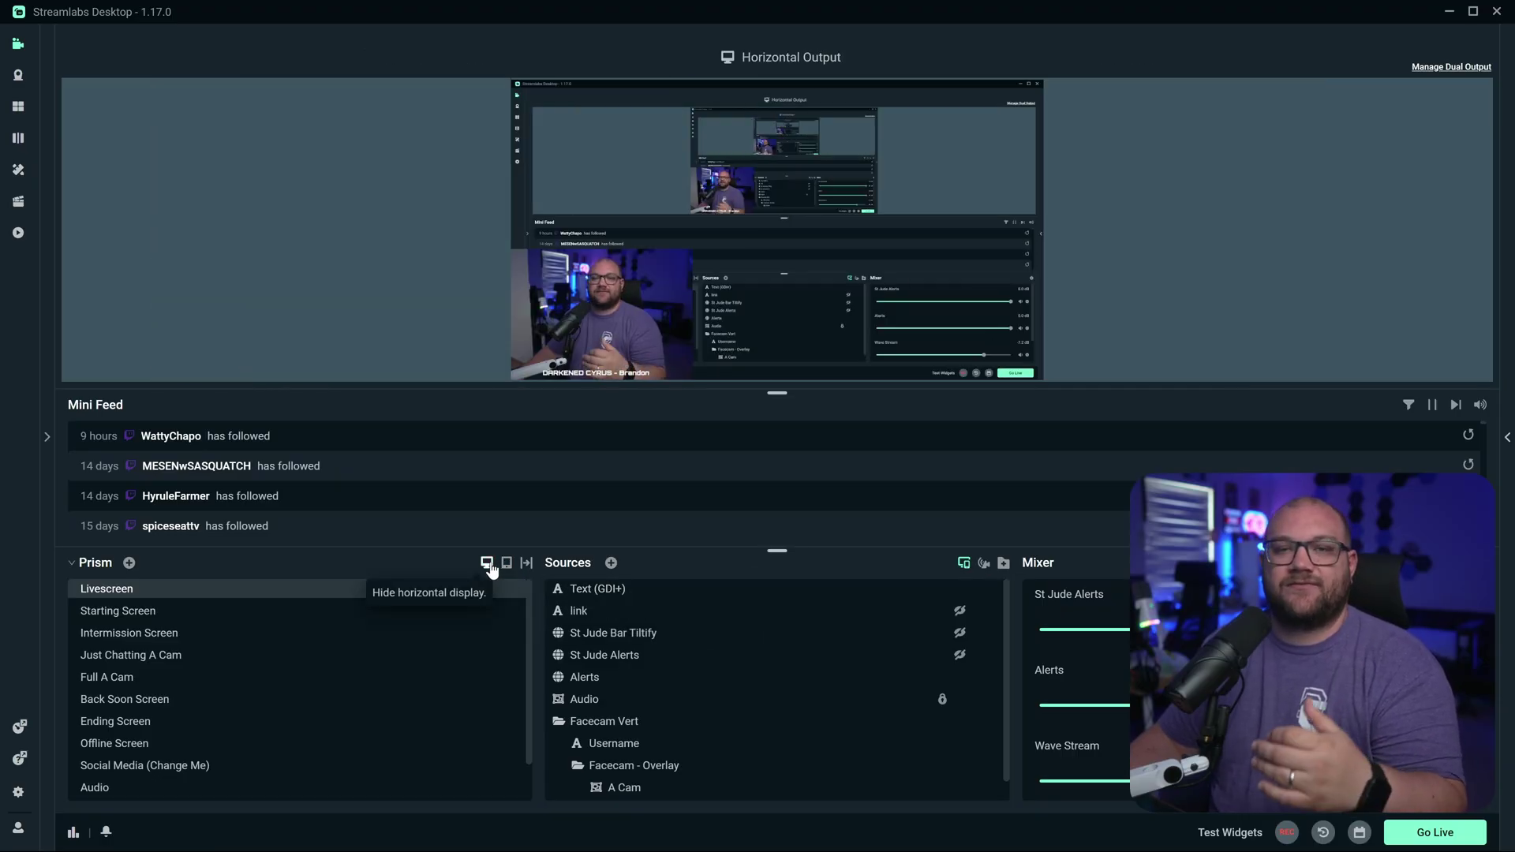
pyautogui.click(489, 565)
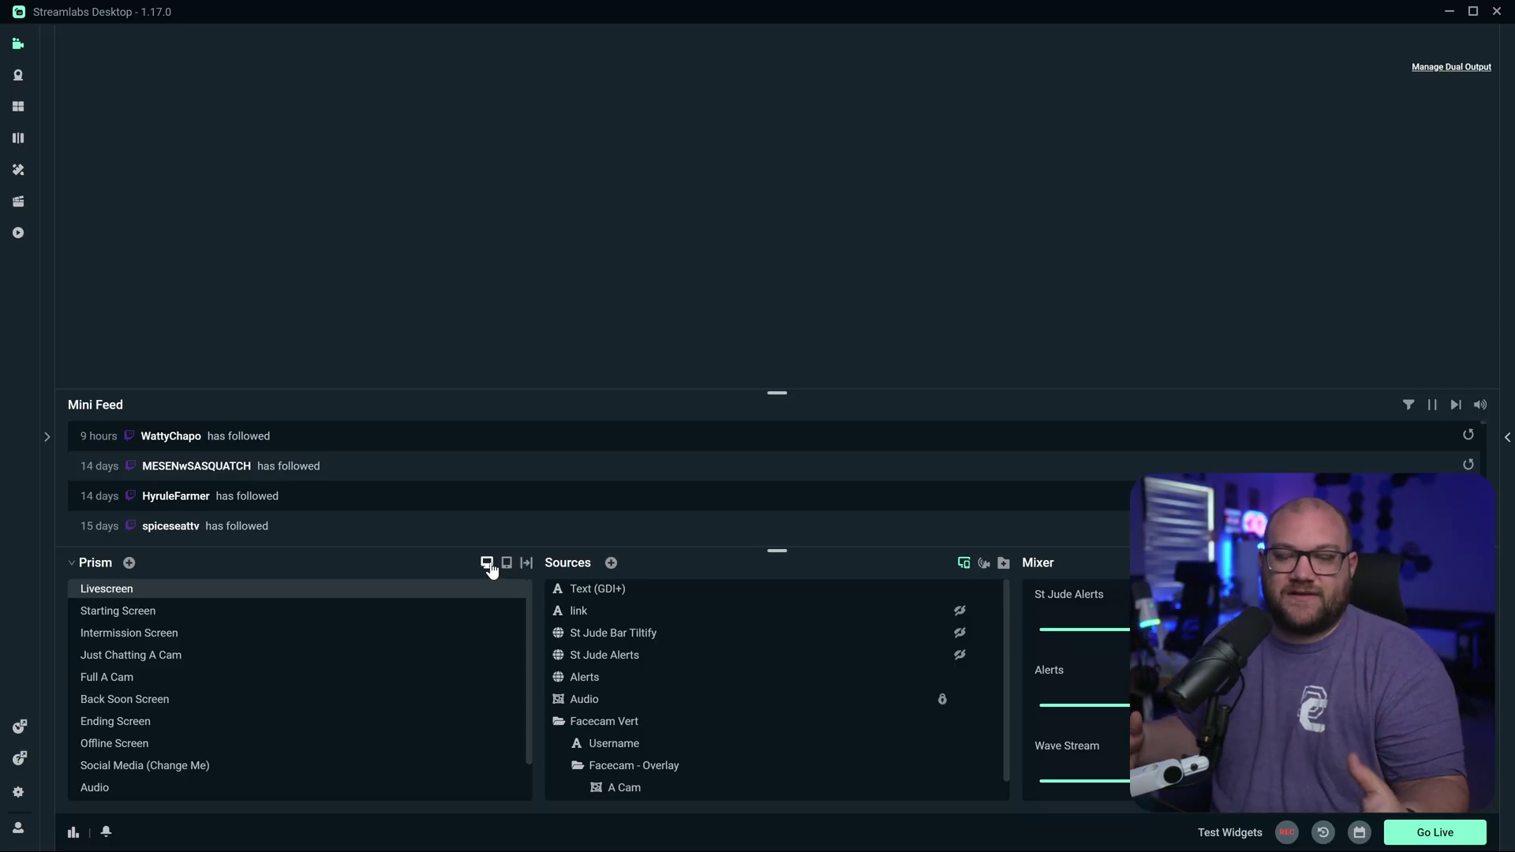
pyautogui.click(489, 565)
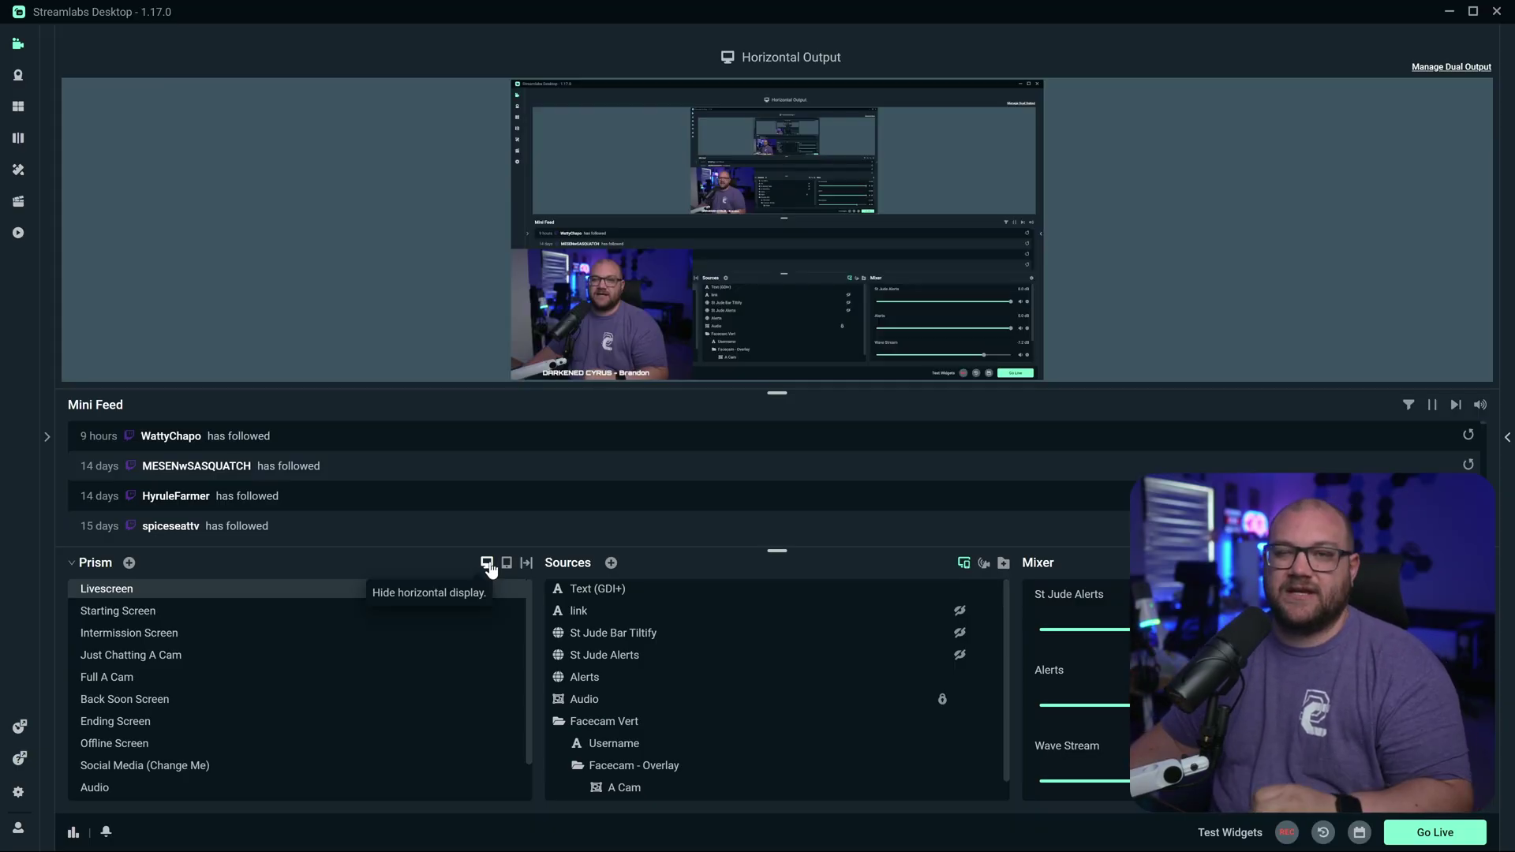
pyautogui.click(506, 564)
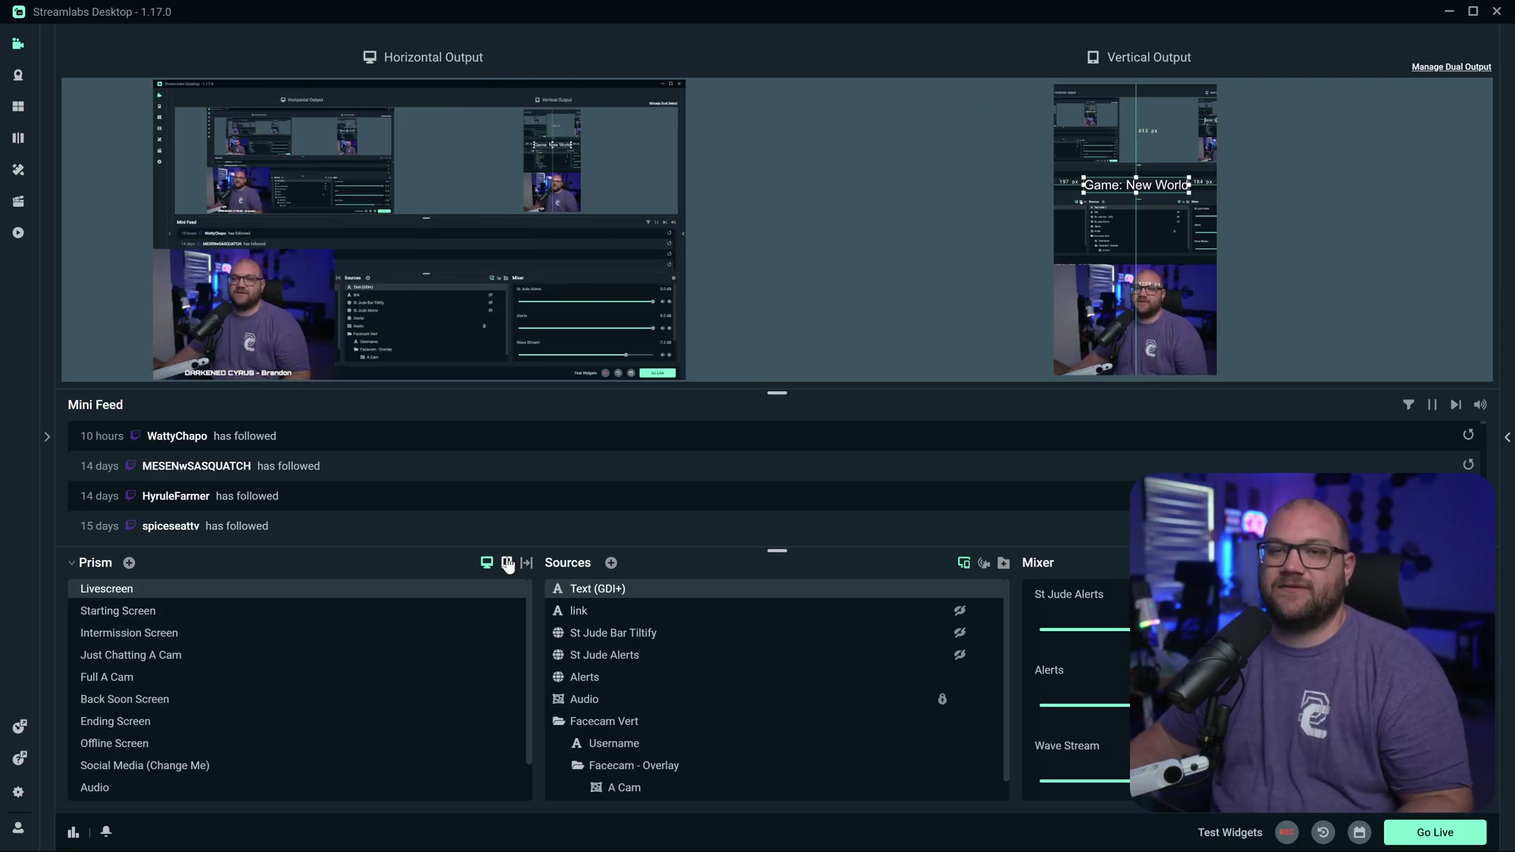
pyautogui.click(507, 563)
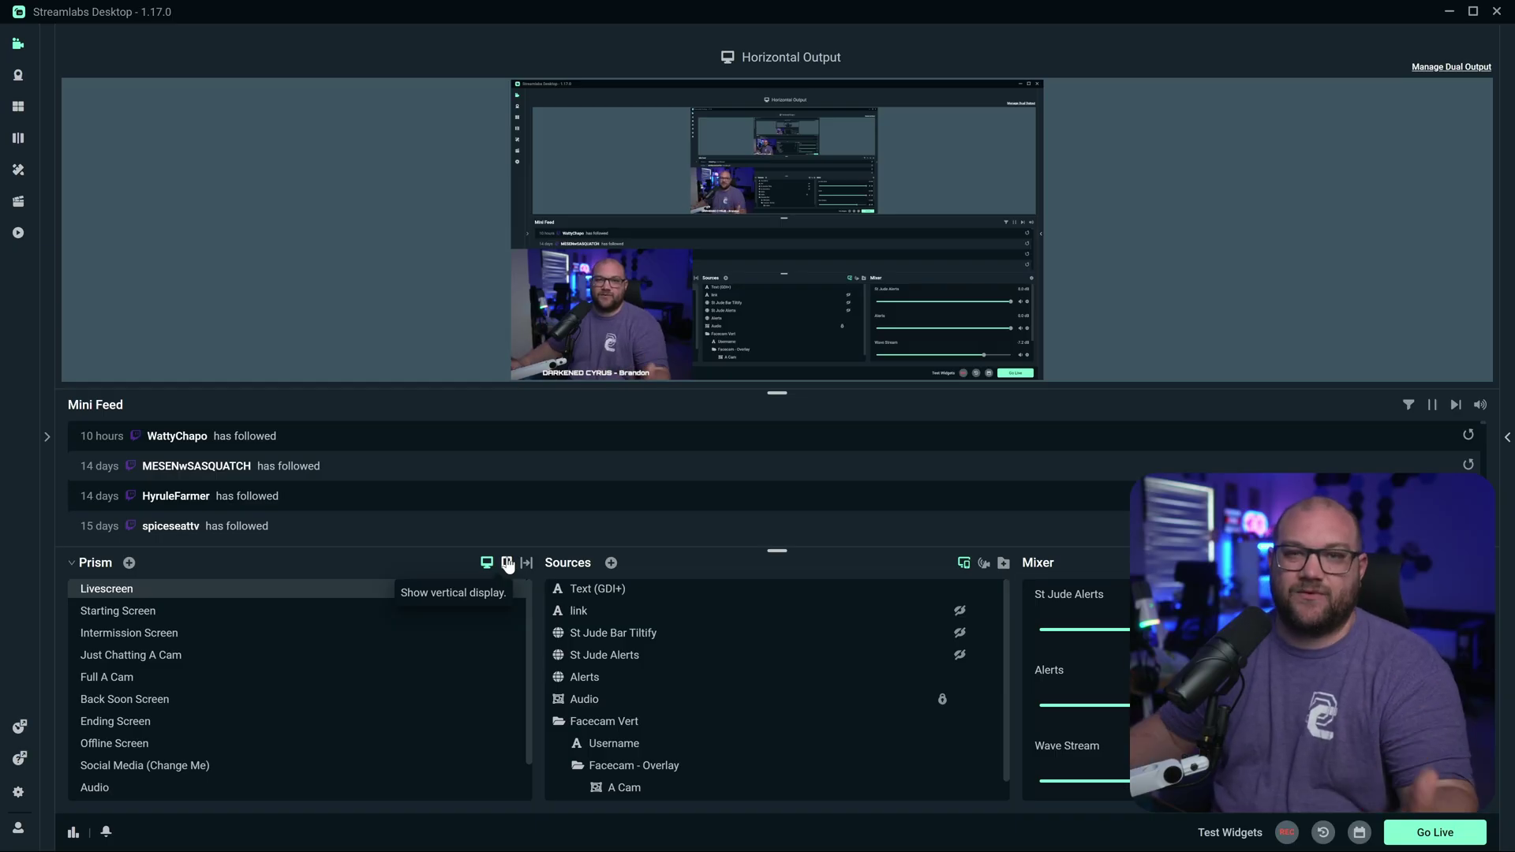
pyautogui.click(507, 563)
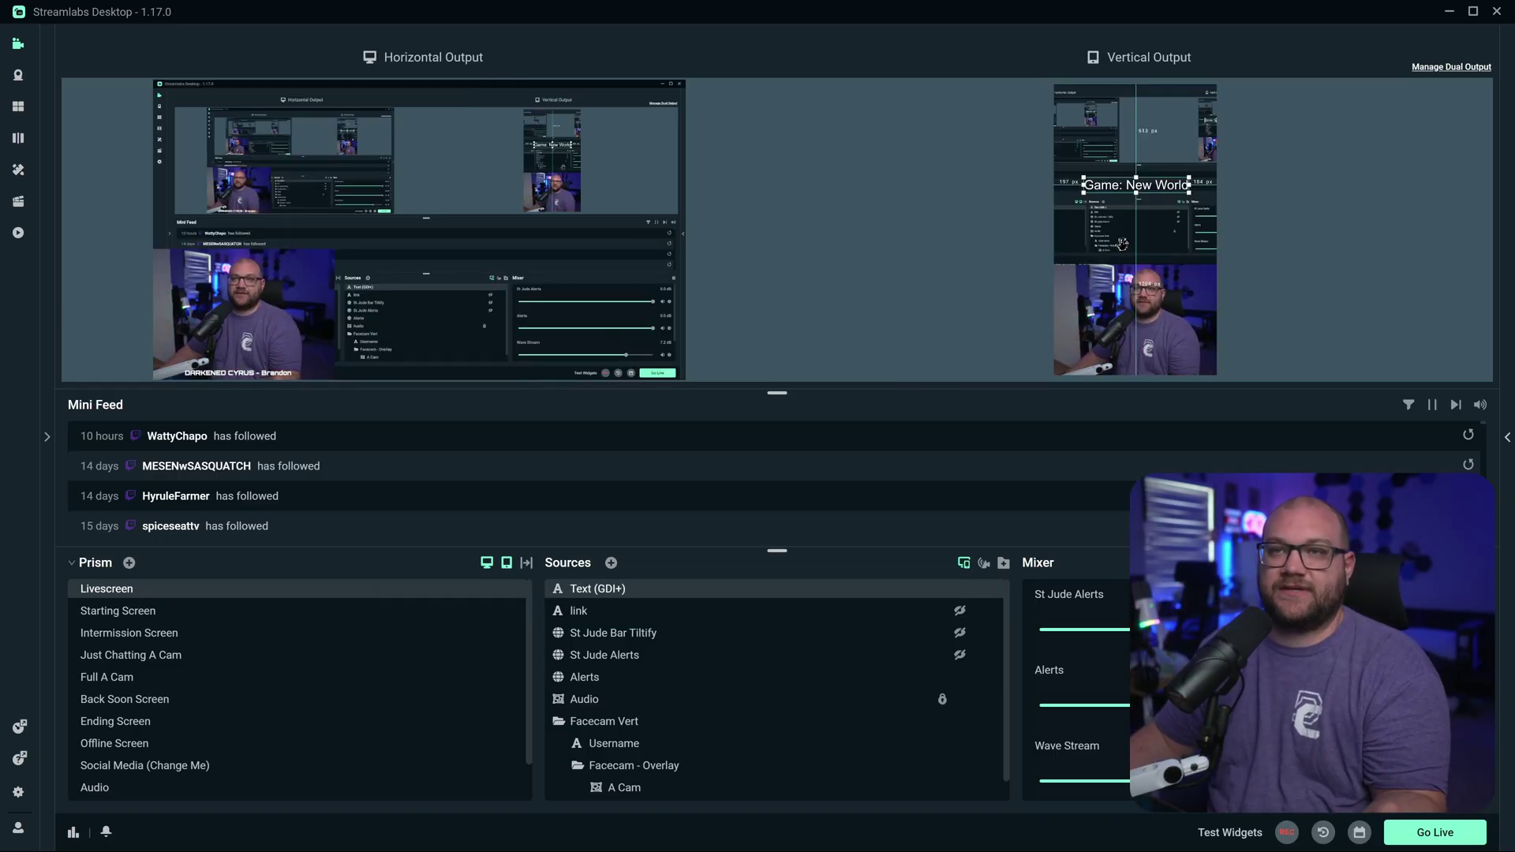
# Step: Open the Stream settings and review the linked TikTok, Twitch, X and YouTube destinations
pyautogui.click(19, 792)
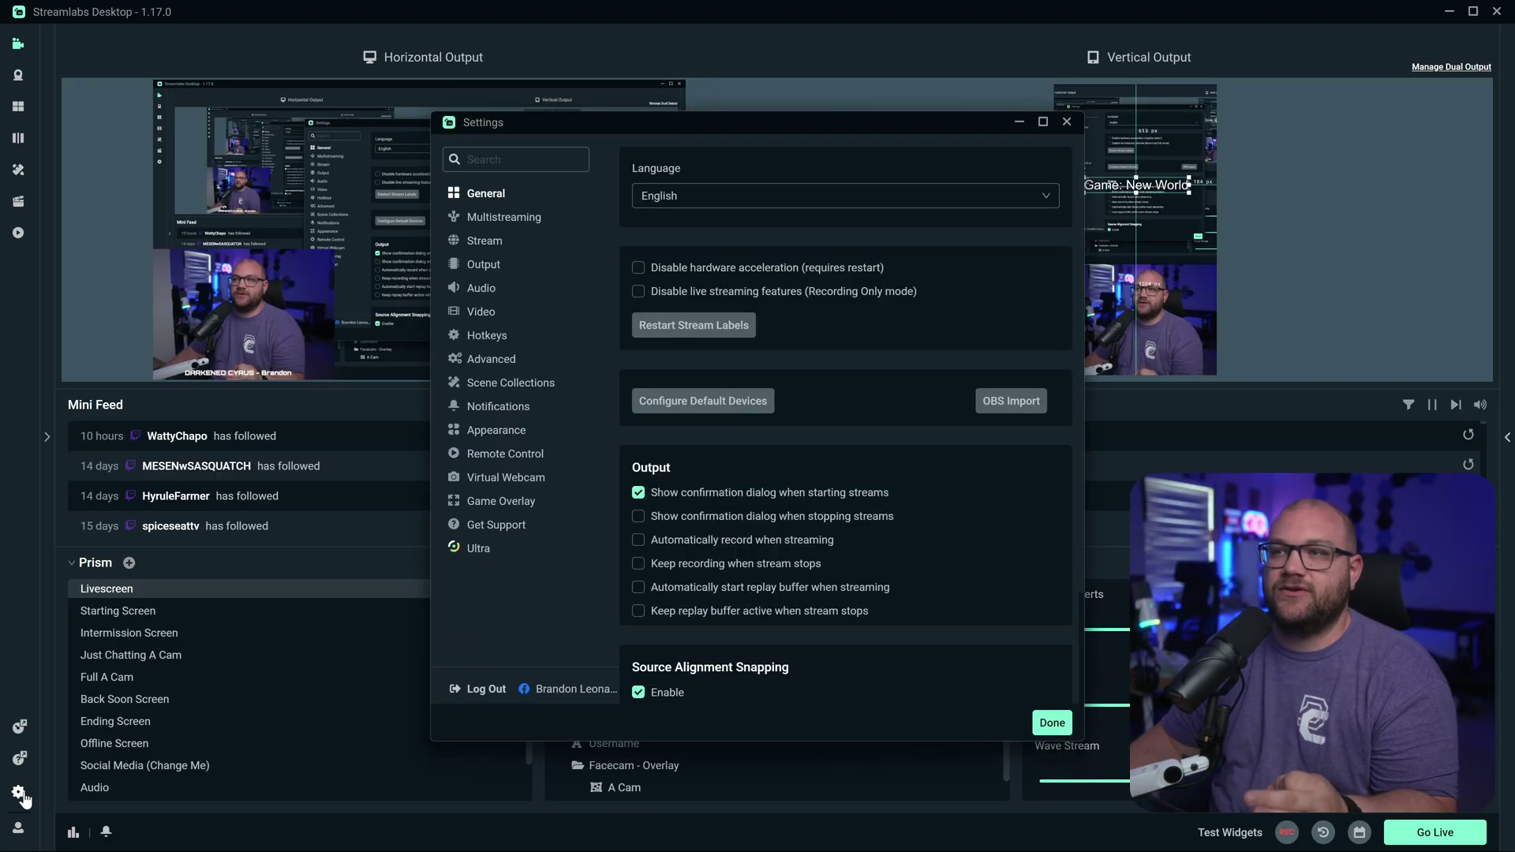
pyautogui.click(500, 249)
pyautogui.scroll(-2, 869, 528)
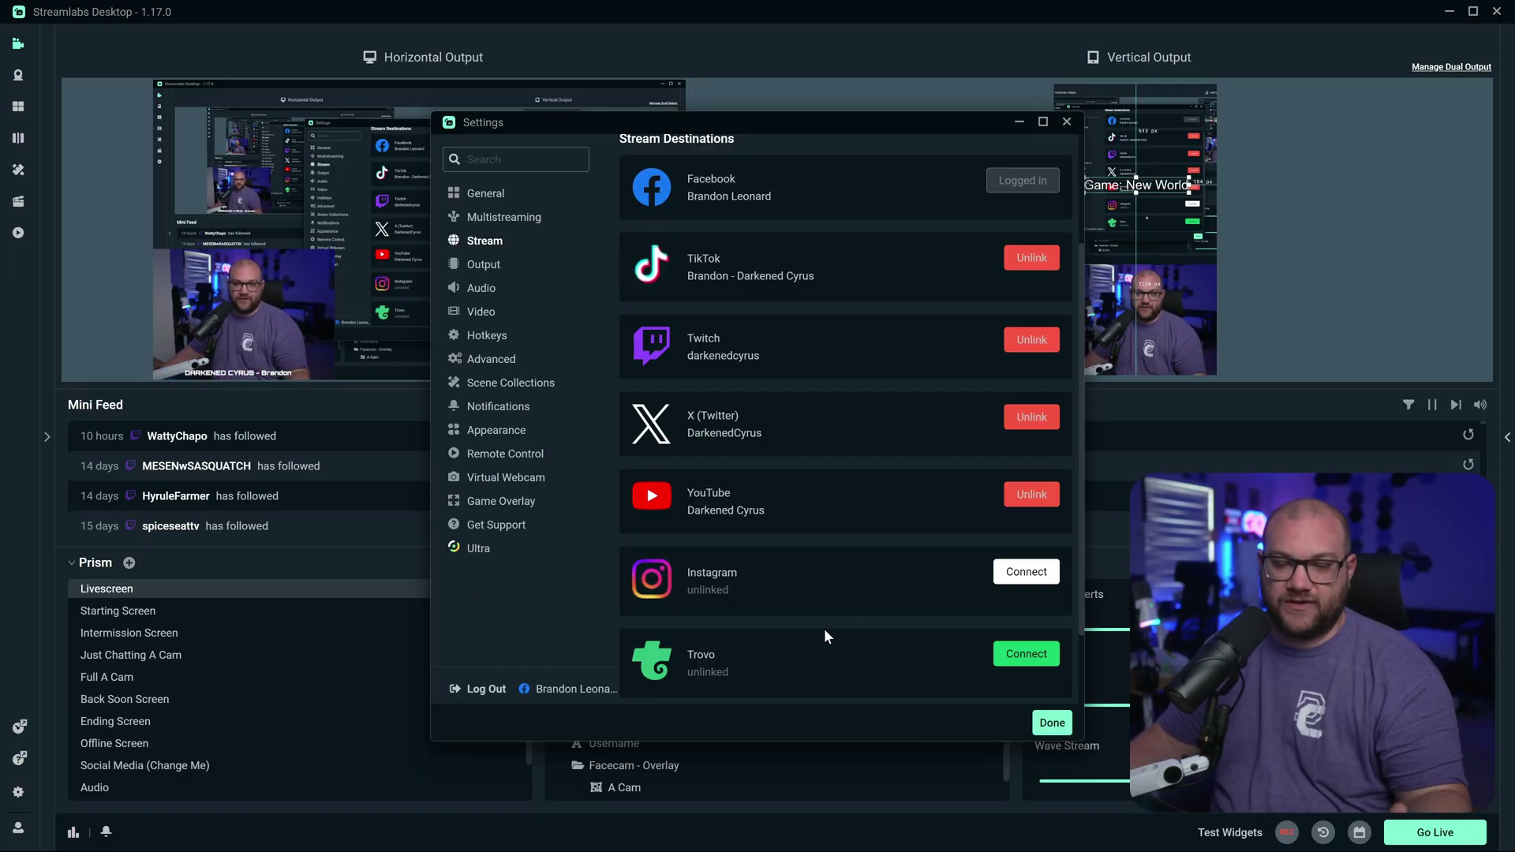
pyautogui.scroll(-2, 824, 631)
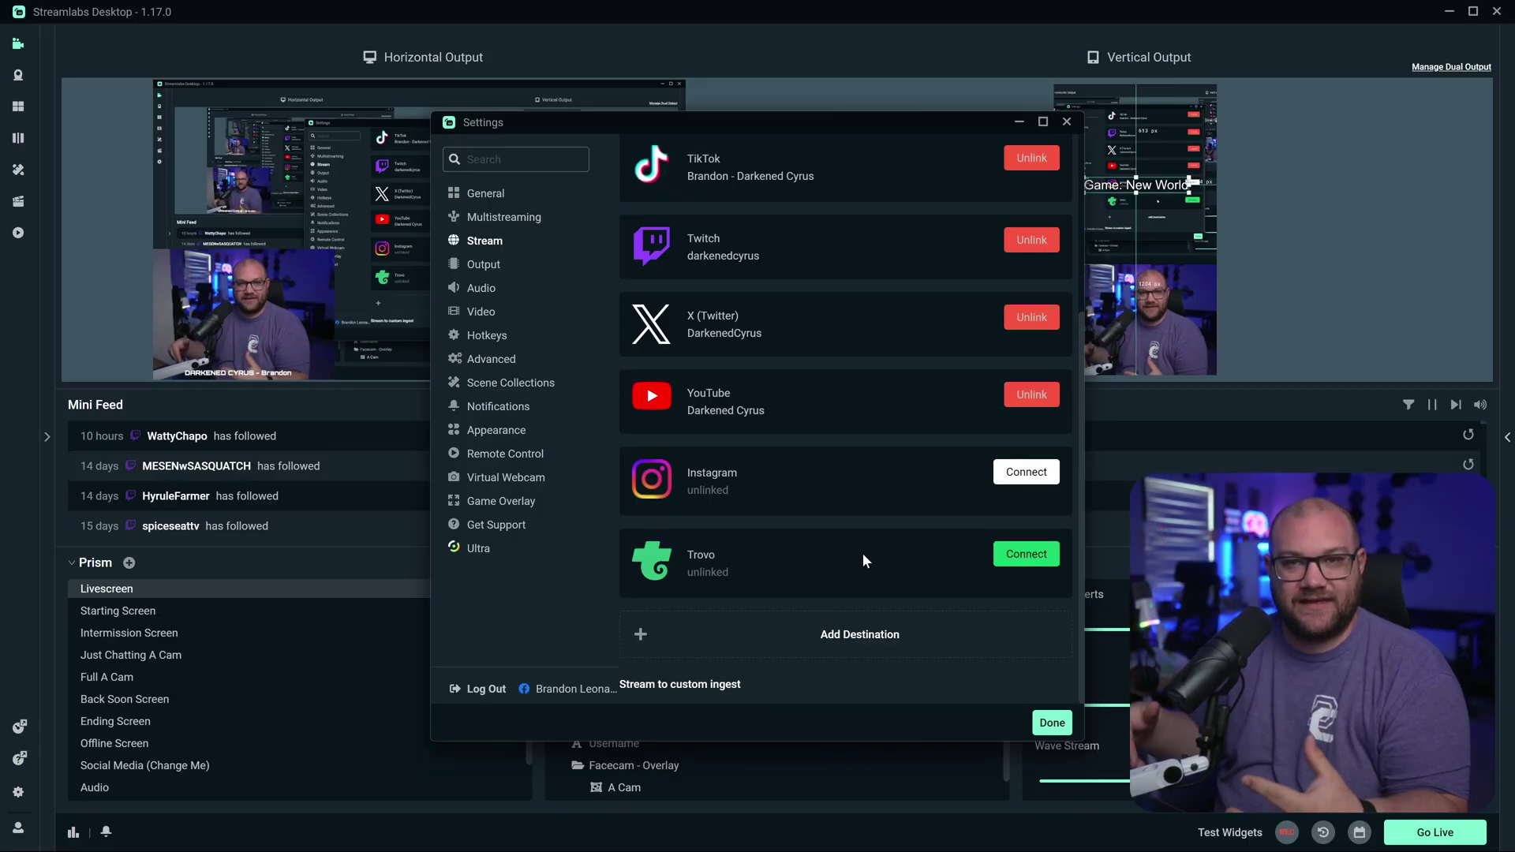
# Step: Start adding a custom destination, cancel it, and close the Settings window
pyautogui.click(781, 638)
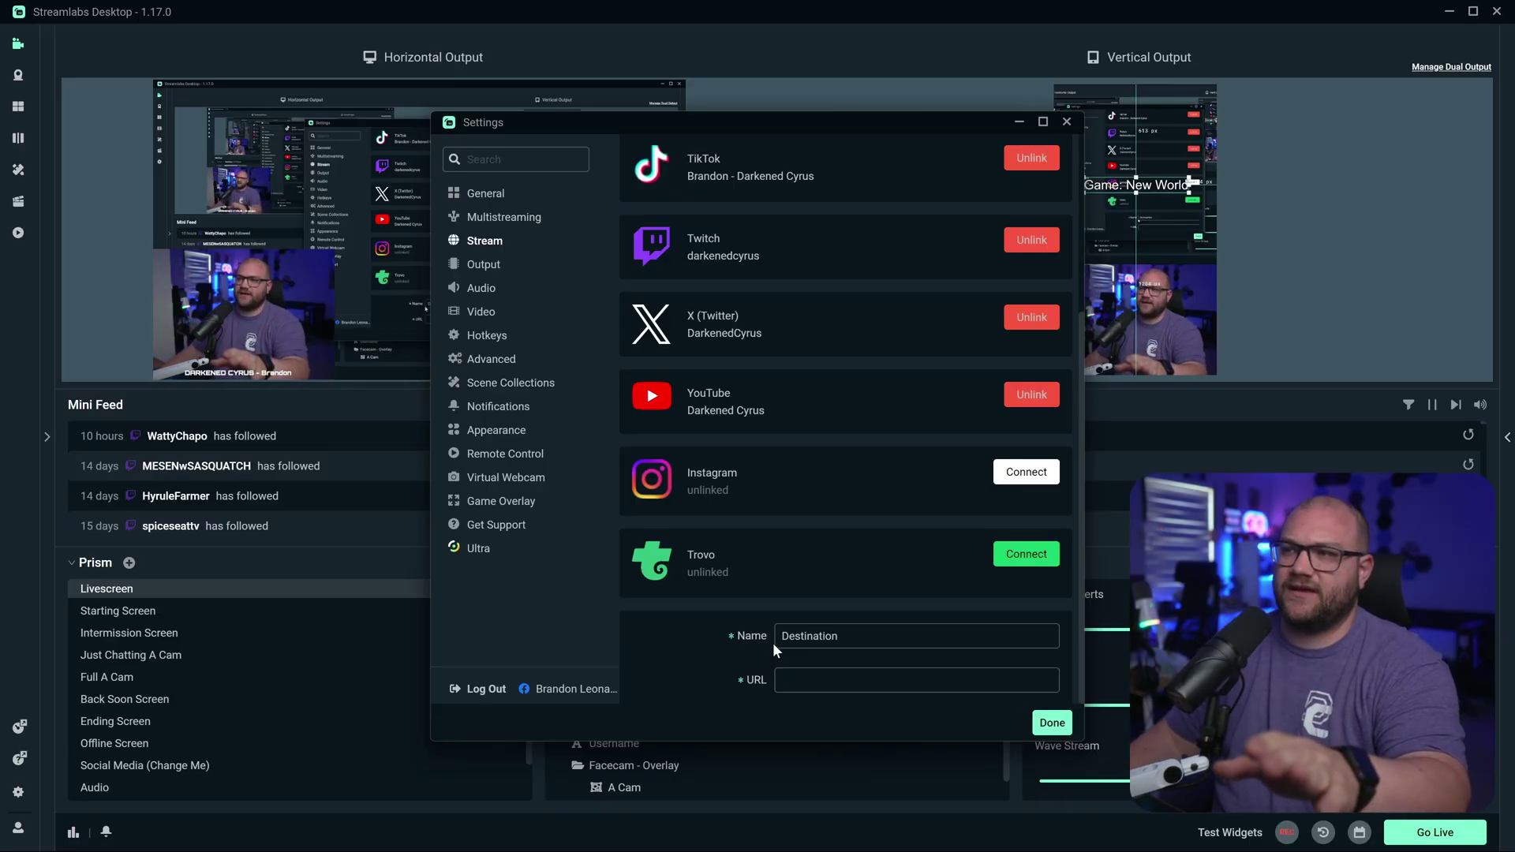
pyautogui.scroll(-2, 668, 594)
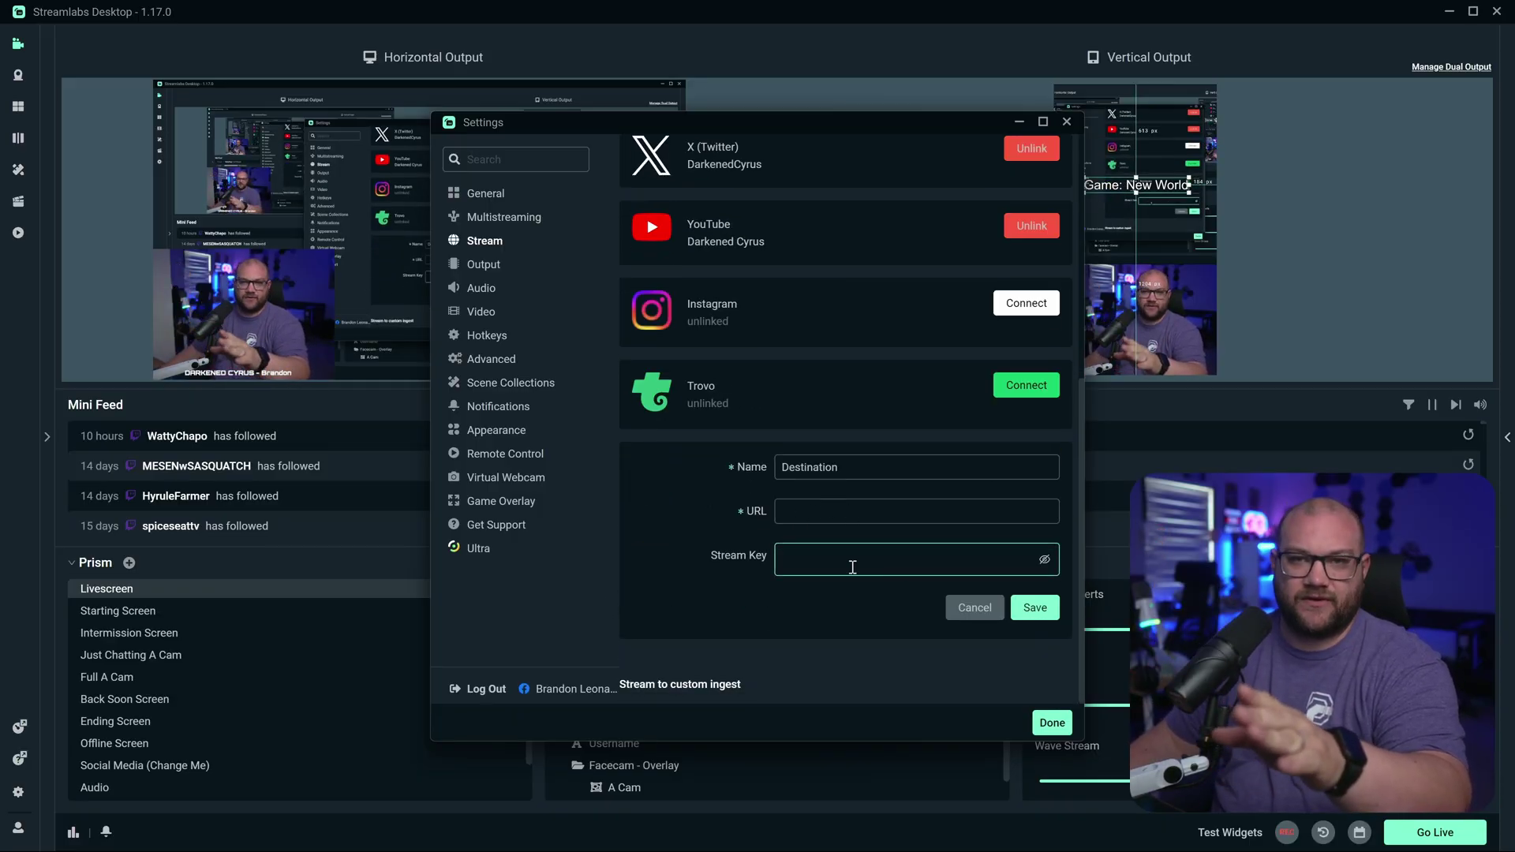
pyautogui.click(971, 623)
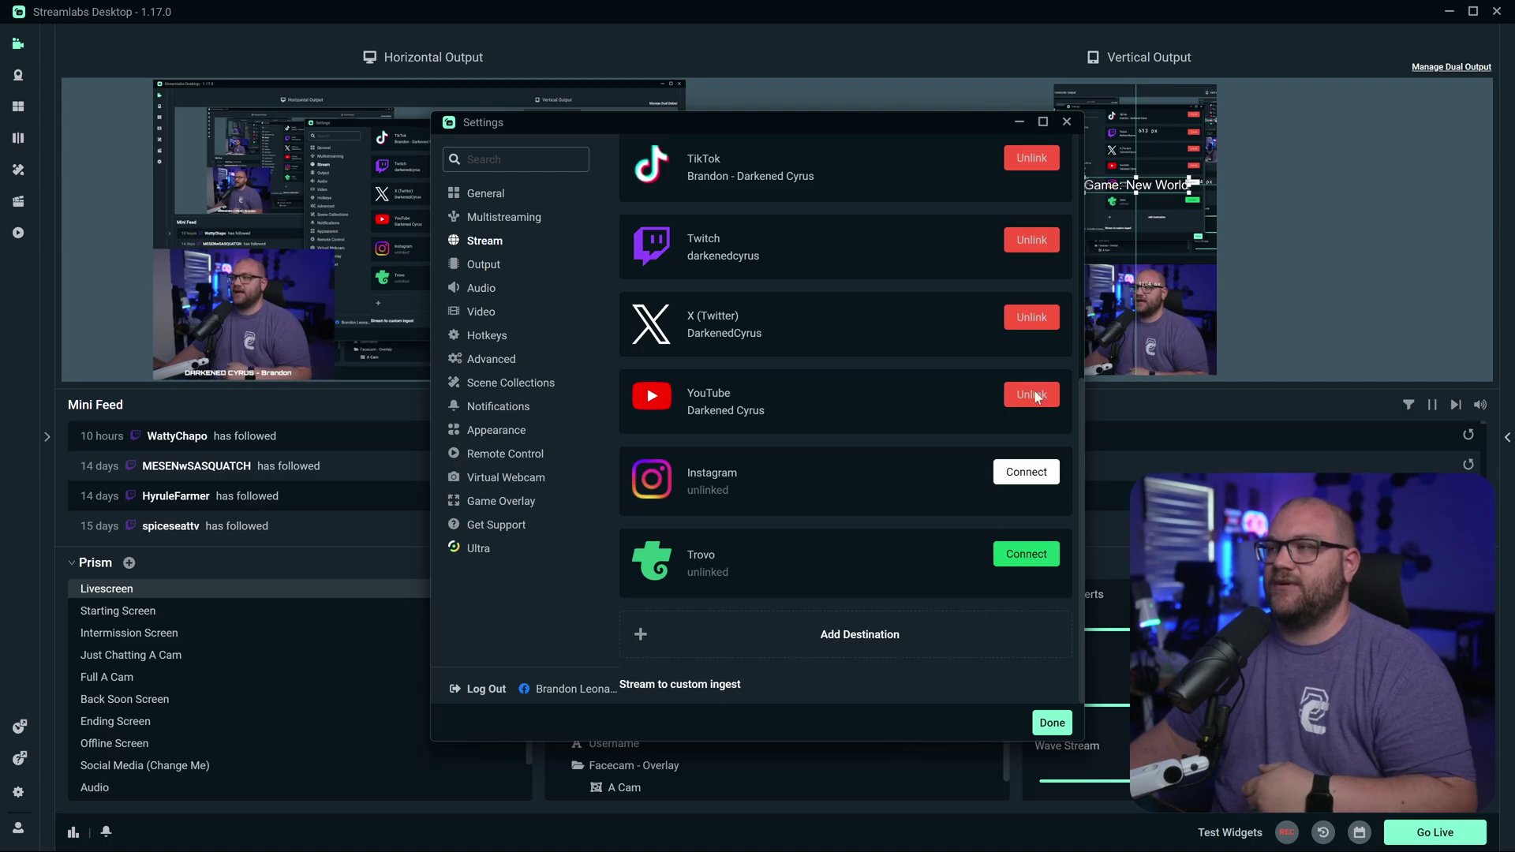
pyautogui.click(1067, 121)
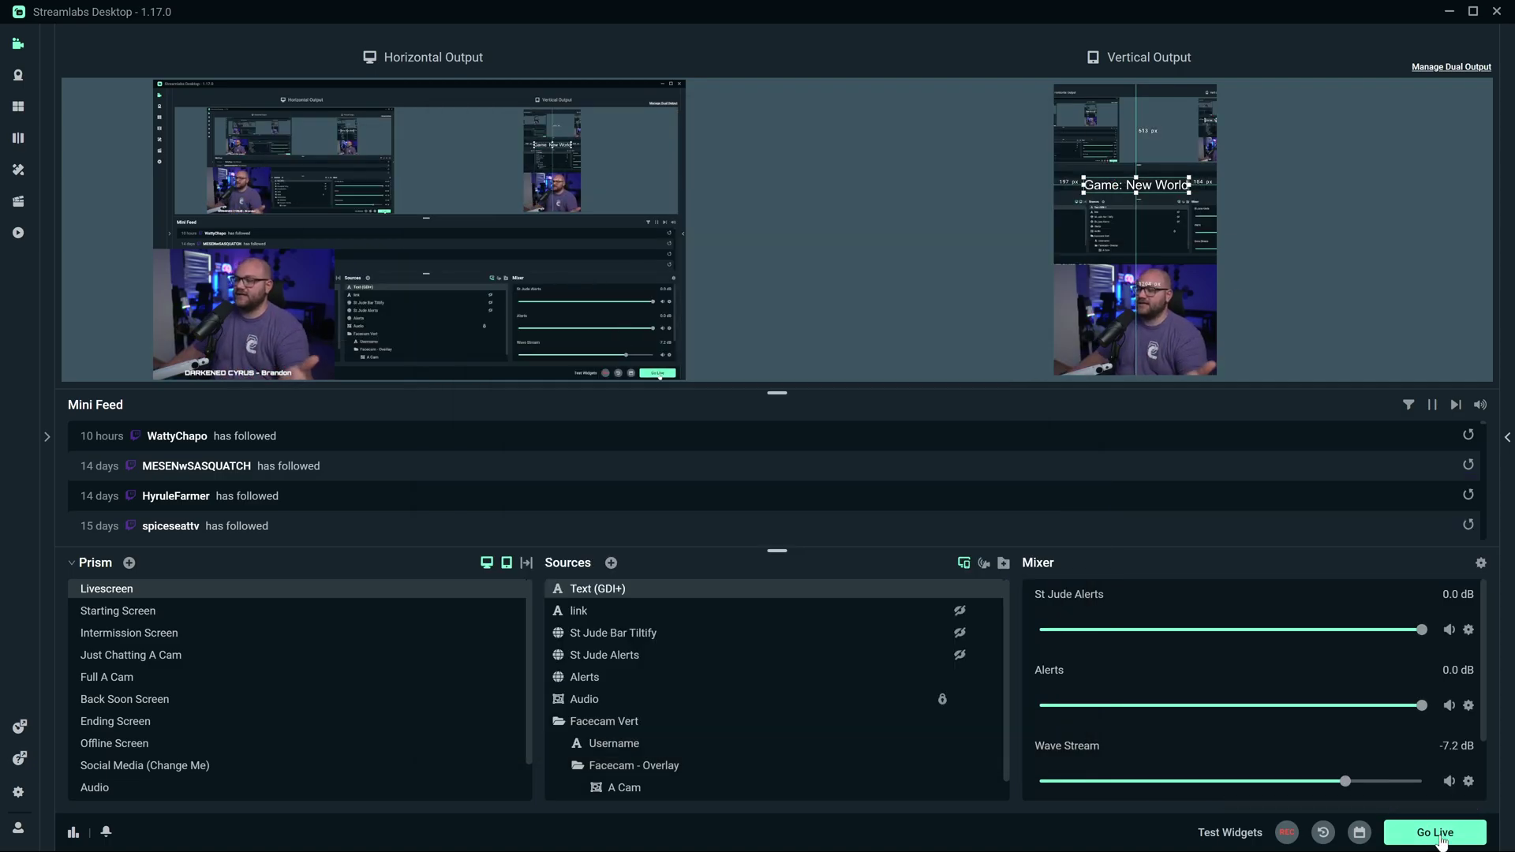
# Step: In the Go Live setup, enable Twitch and YouTube and set Twitch as primary chat
pyautogui.click(1430, 836)
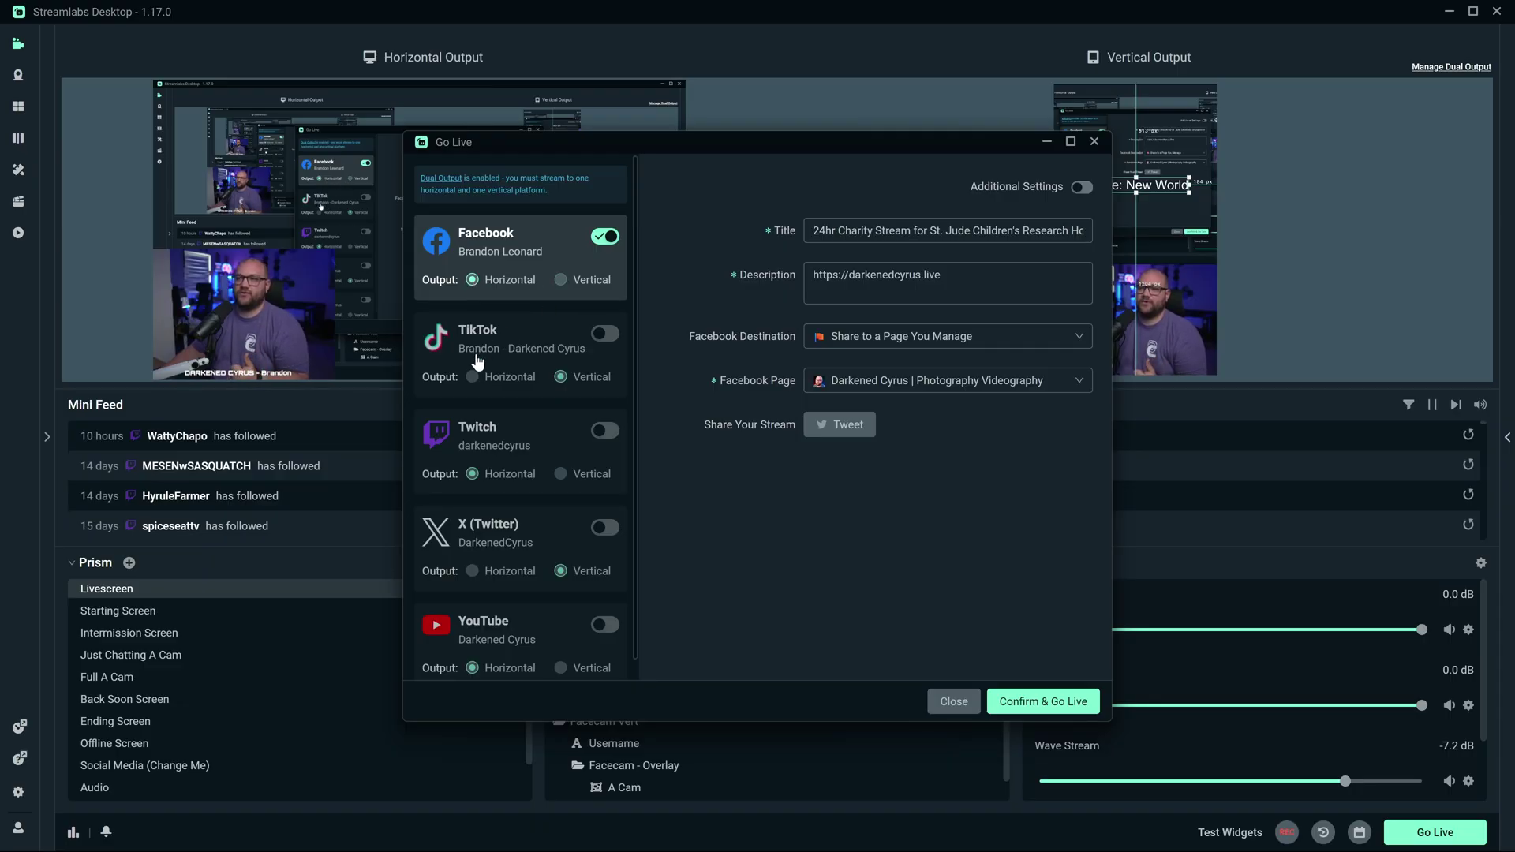
pyautogui.click(603, 238)
pyautogui.click(598, 240)
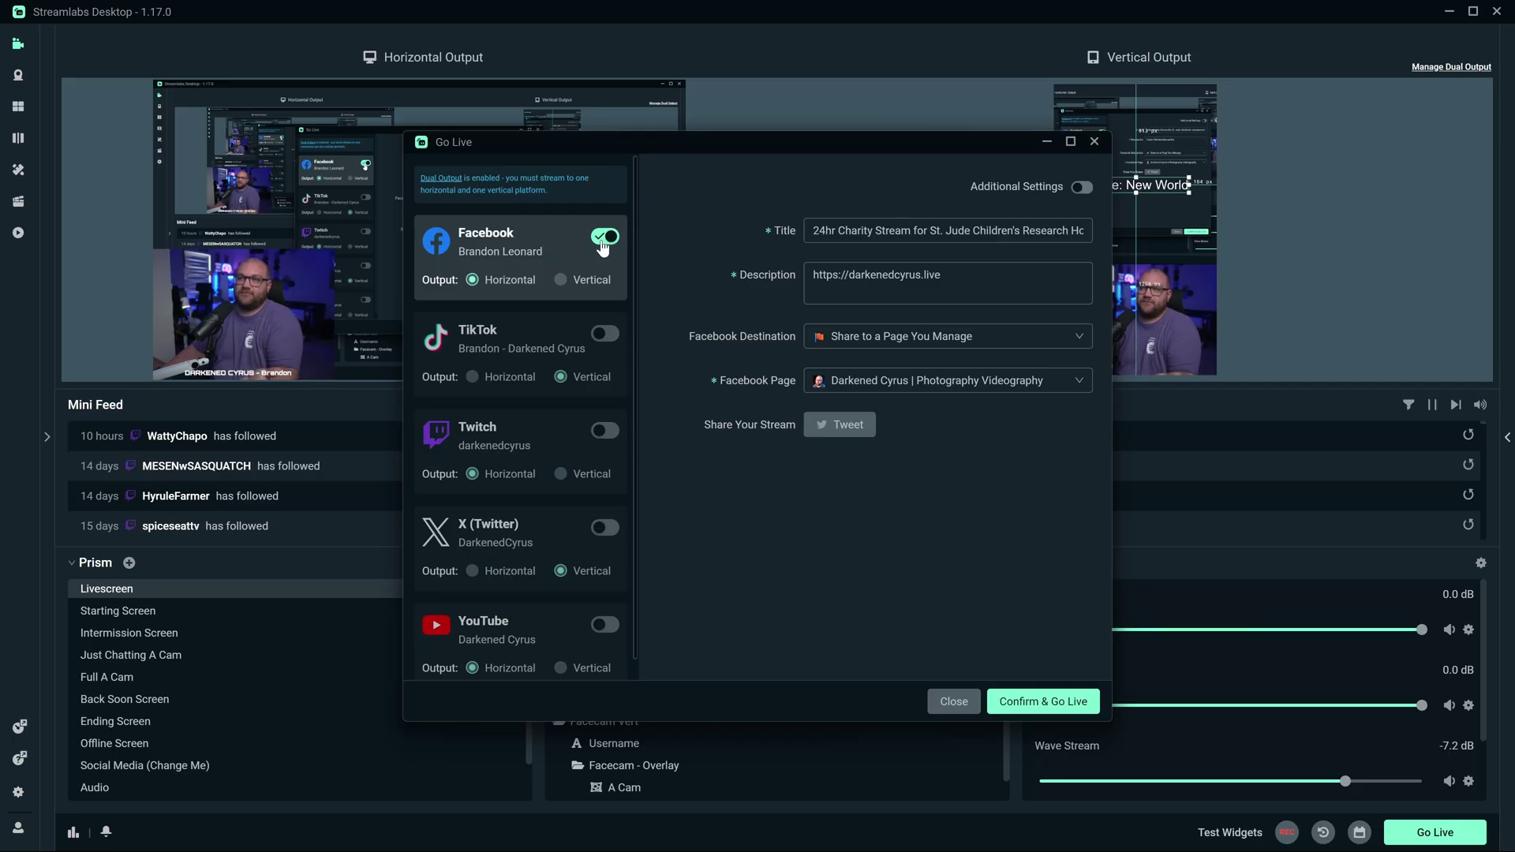
pyautogui.scroll(-1, 565, 417)
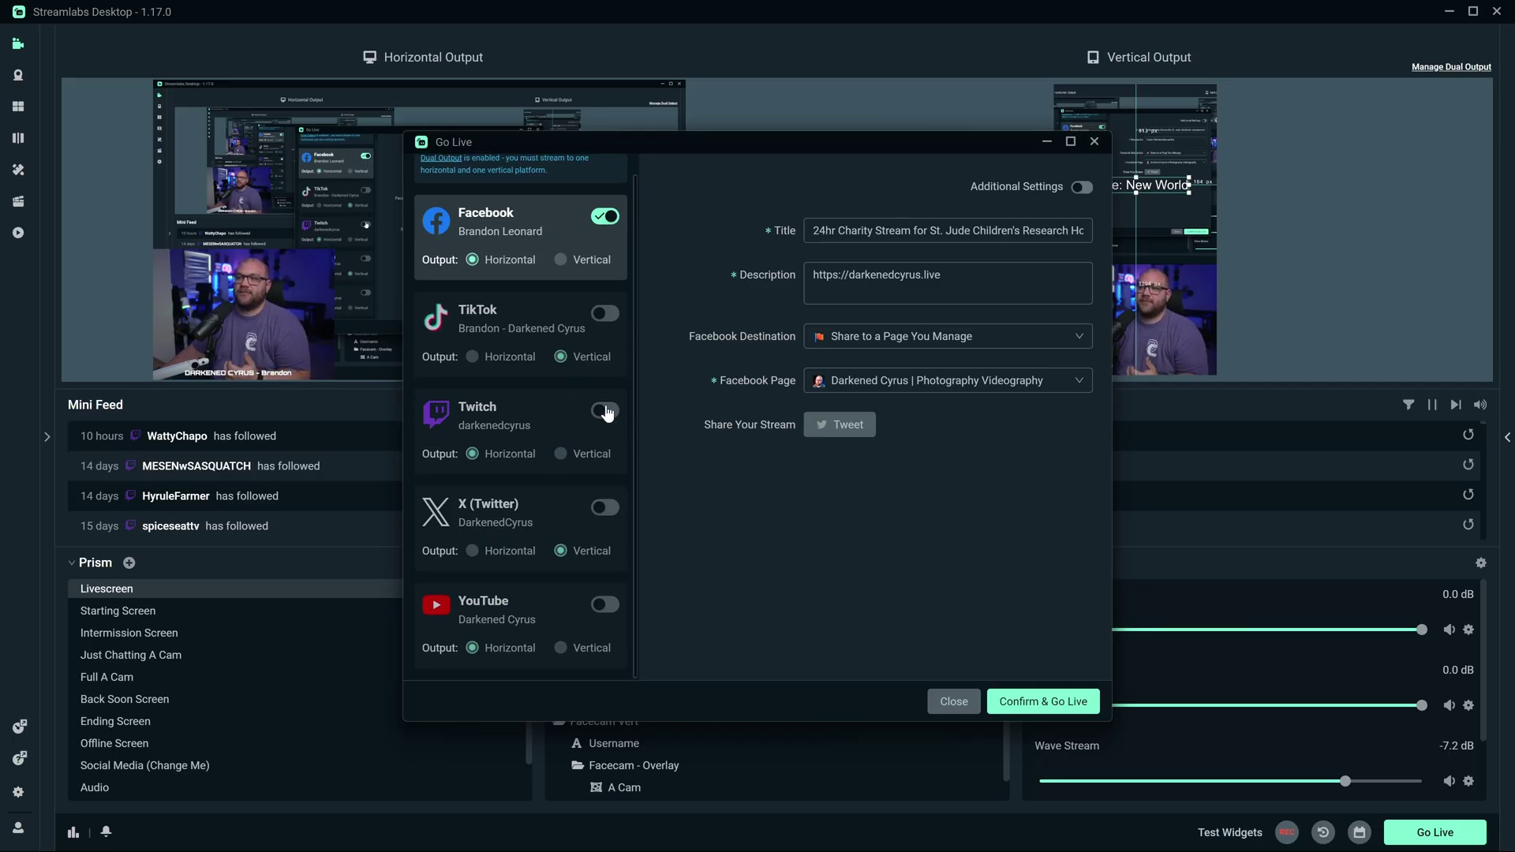
pyautogui.click(606, 411)
pyautogui.scroll(-4, 580, 567)
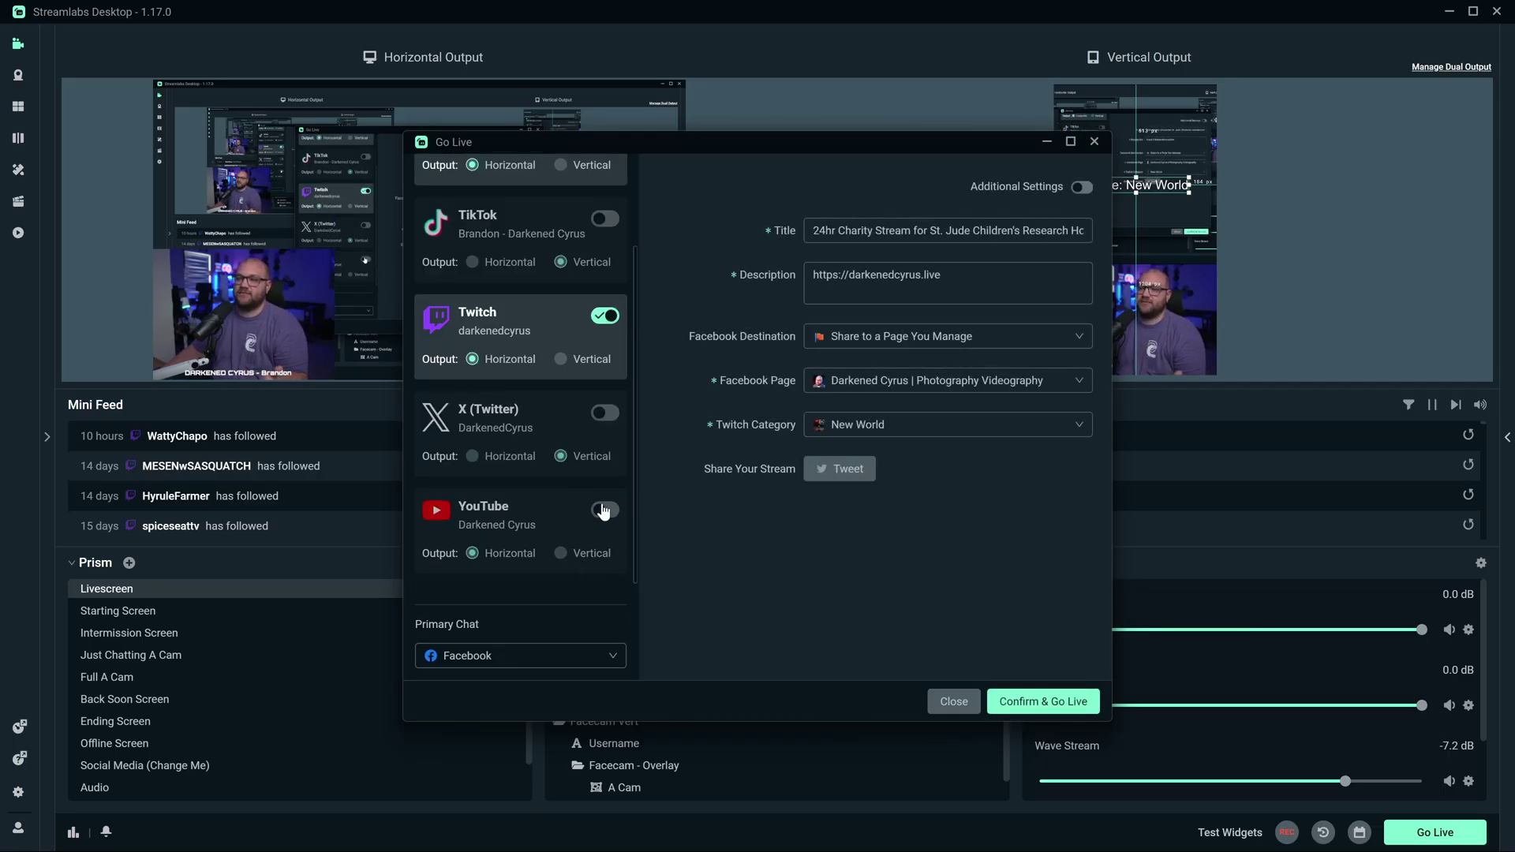
pyautogui.click(604, 511)
pyautogui.click(569, 655)
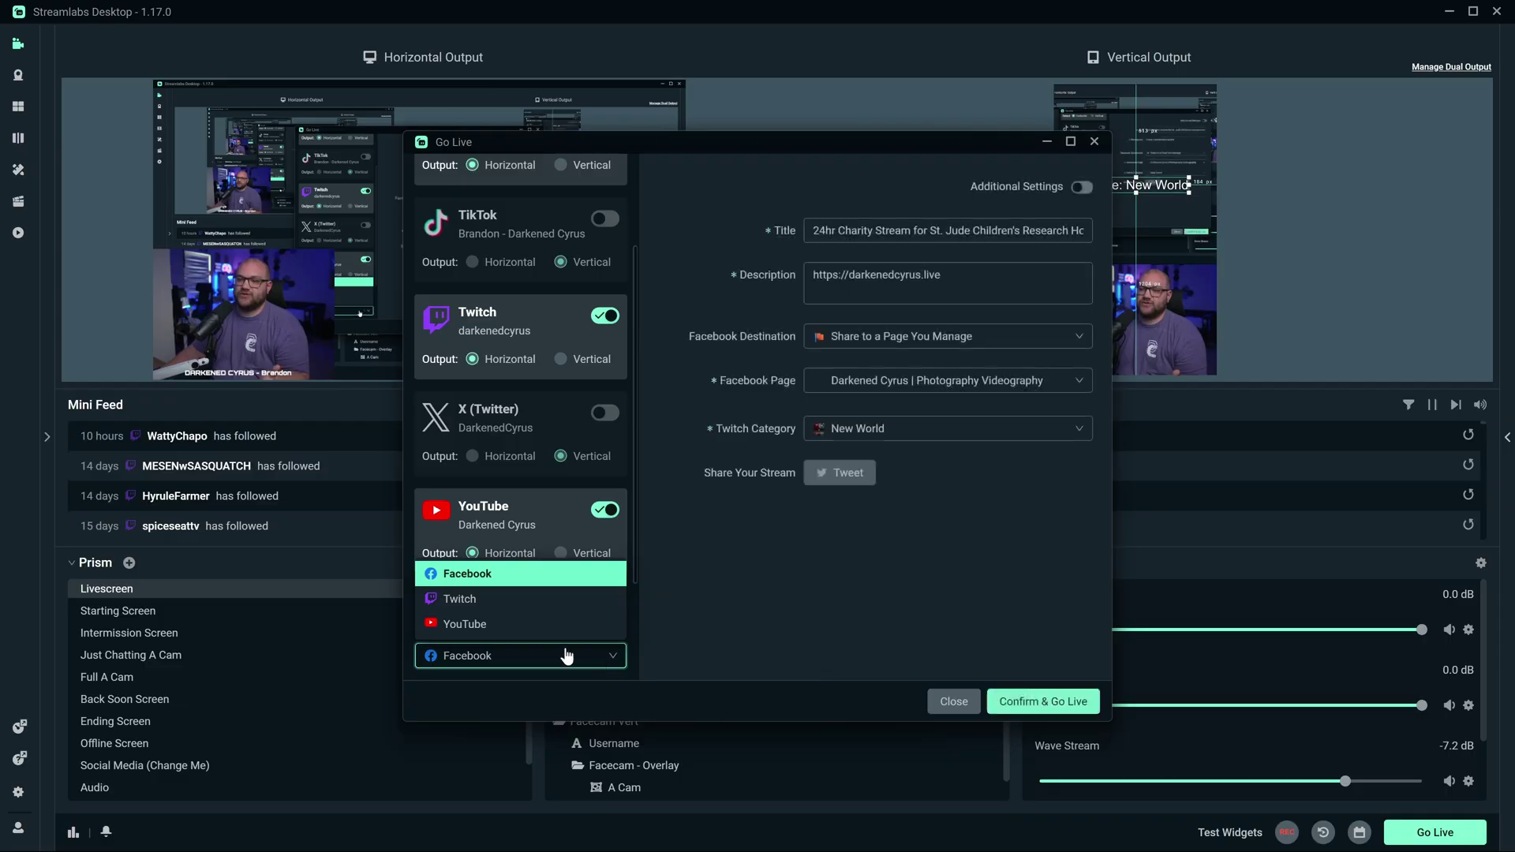
pyautogui.click(531, 604)
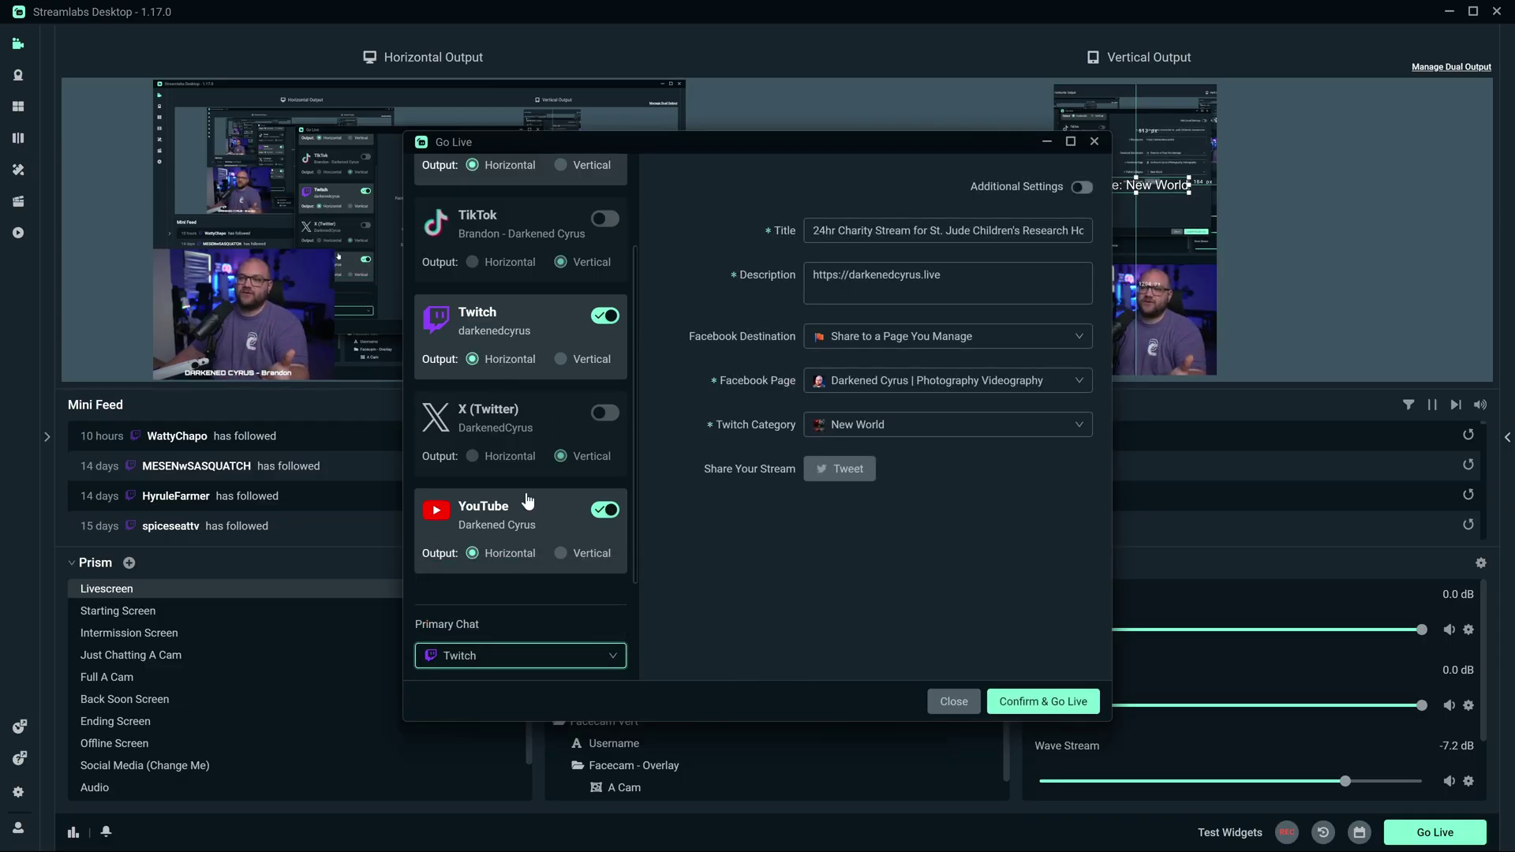
# Step: Switch Facebook and TikTok streaming off
pyautogui.scroll(1, 540, 395)
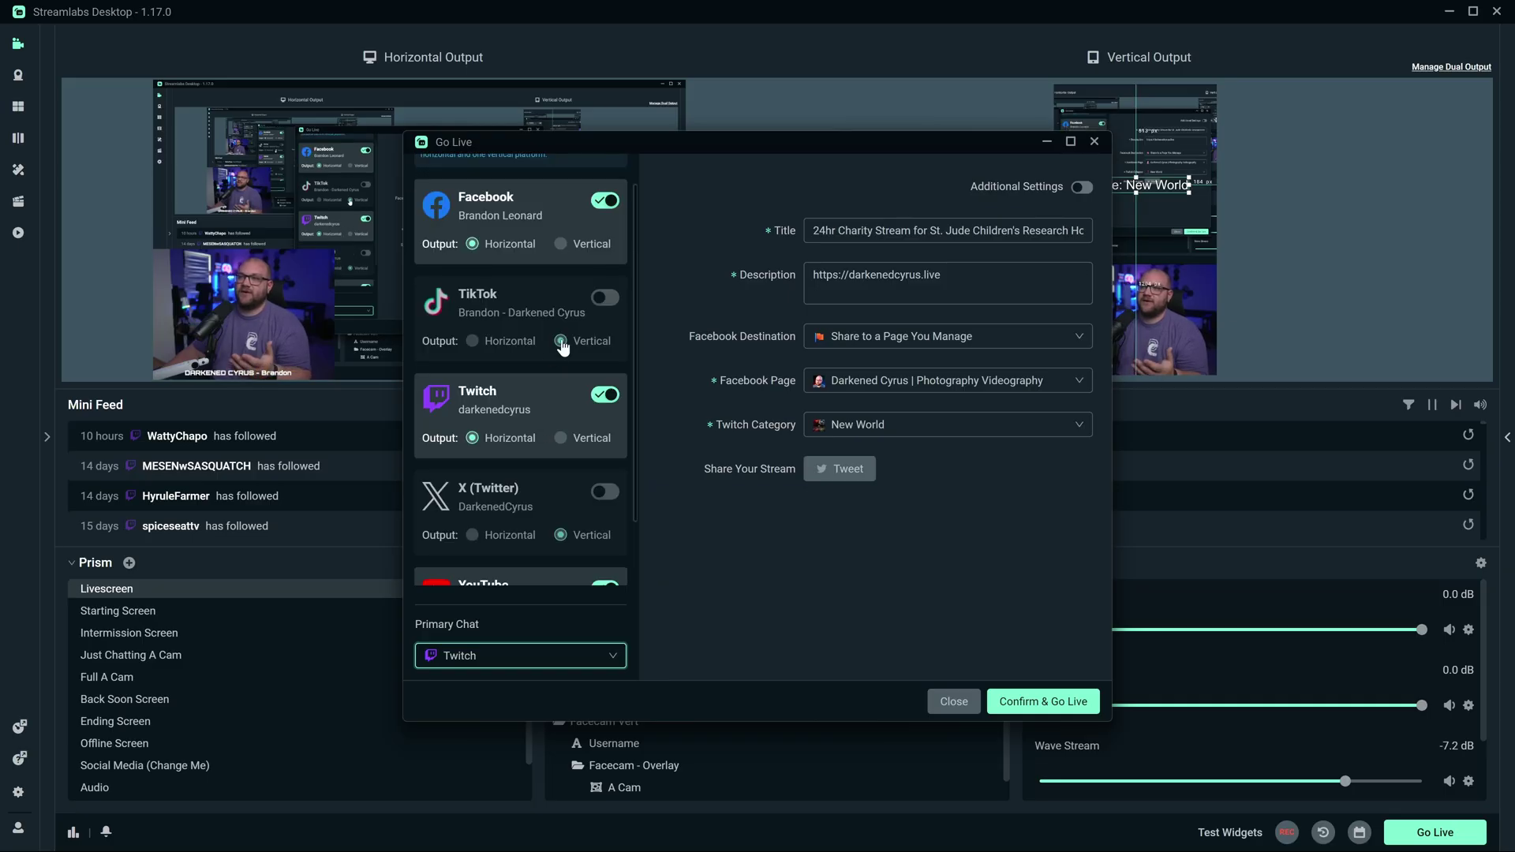
pyautogui.click(600, 301)
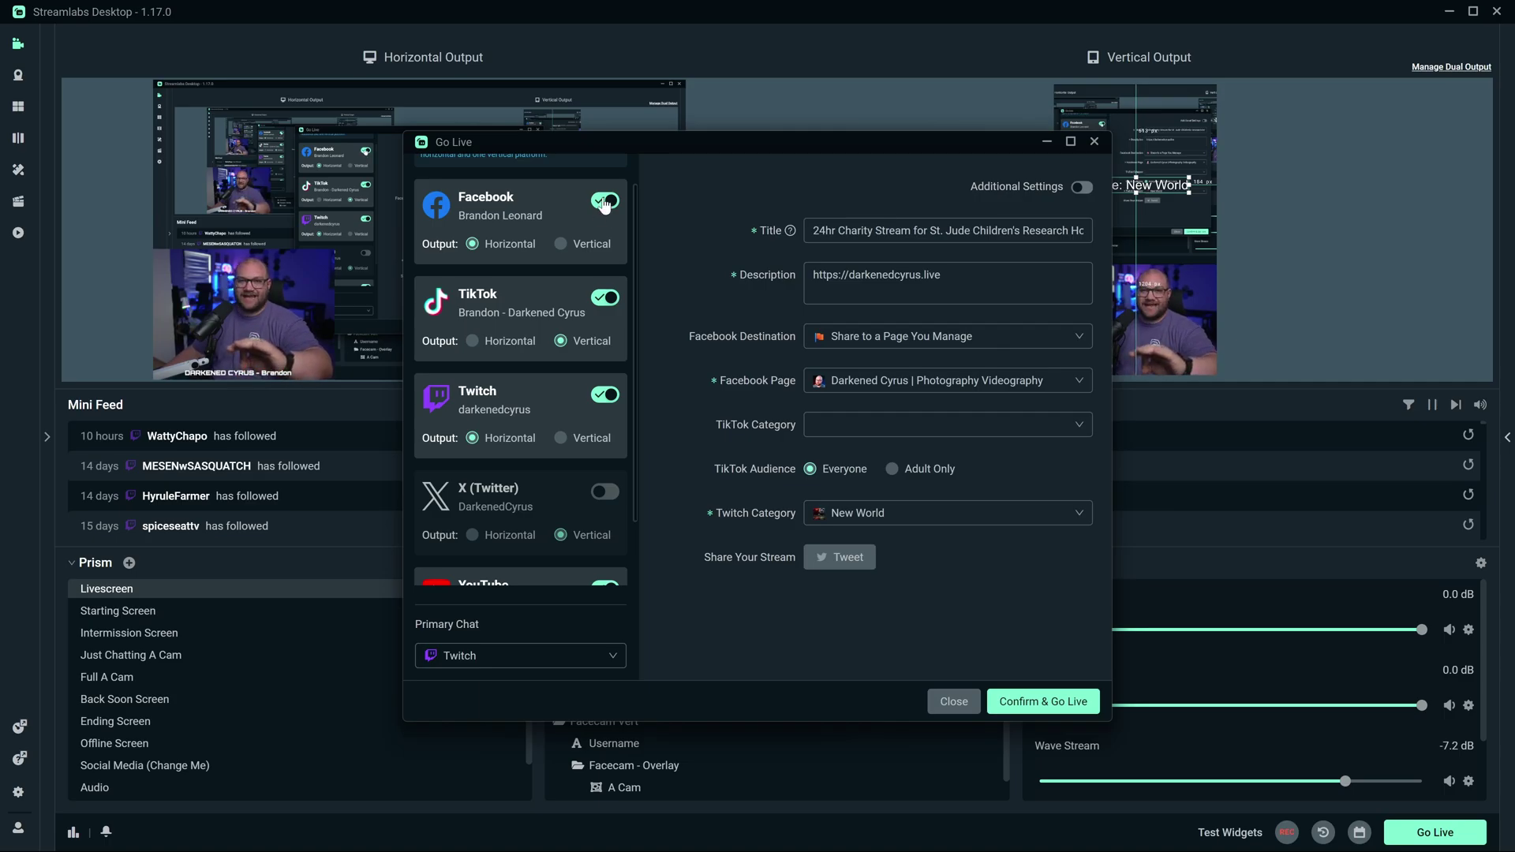
pyautogui.click(604, 202)
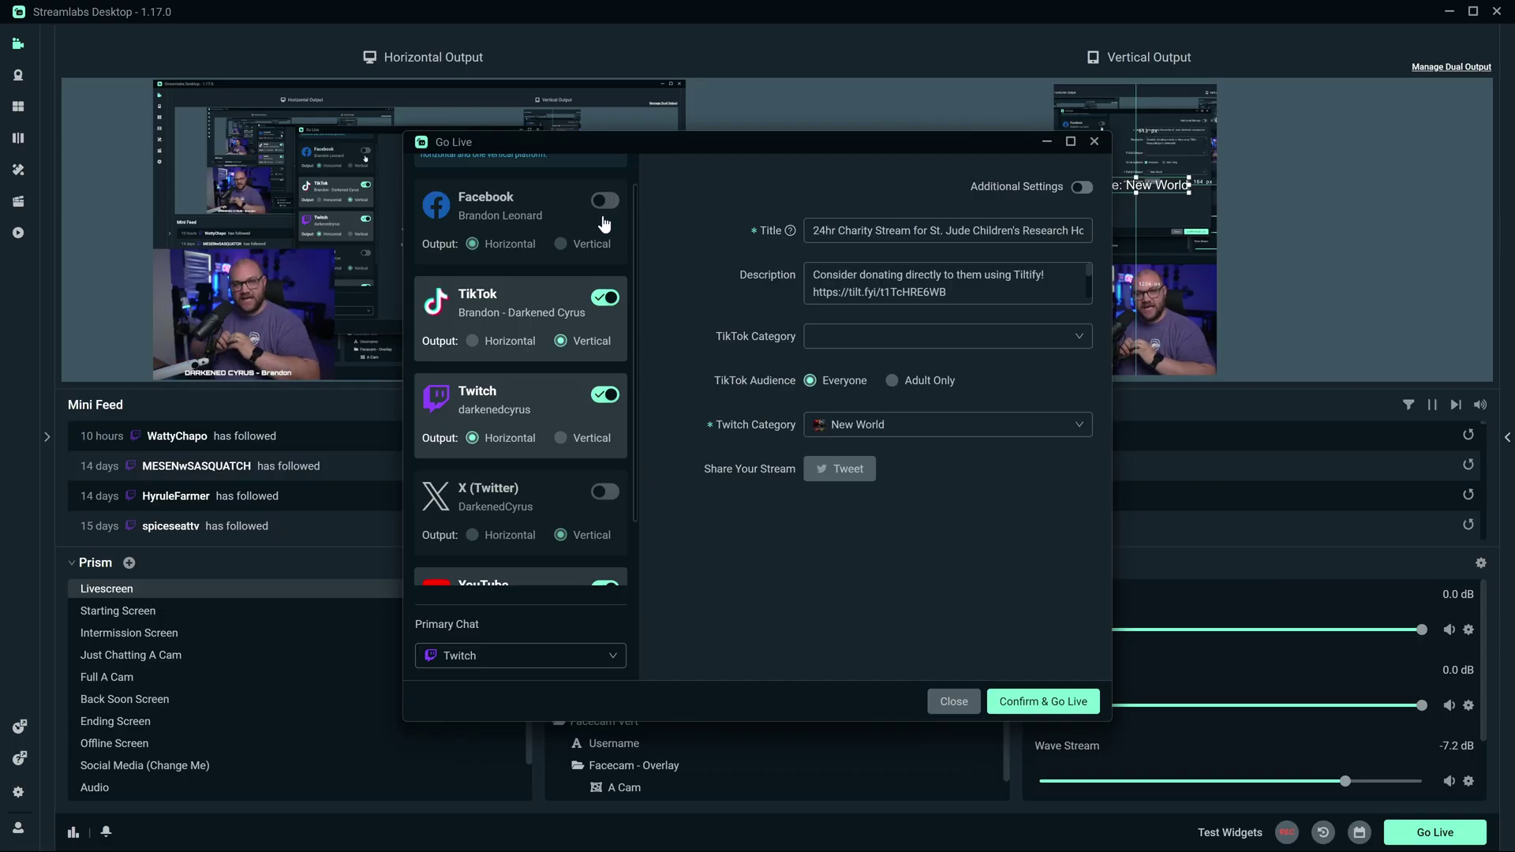
pyautogui.scroll(-1, 604, 224)
pyautogui.click(604, 220)
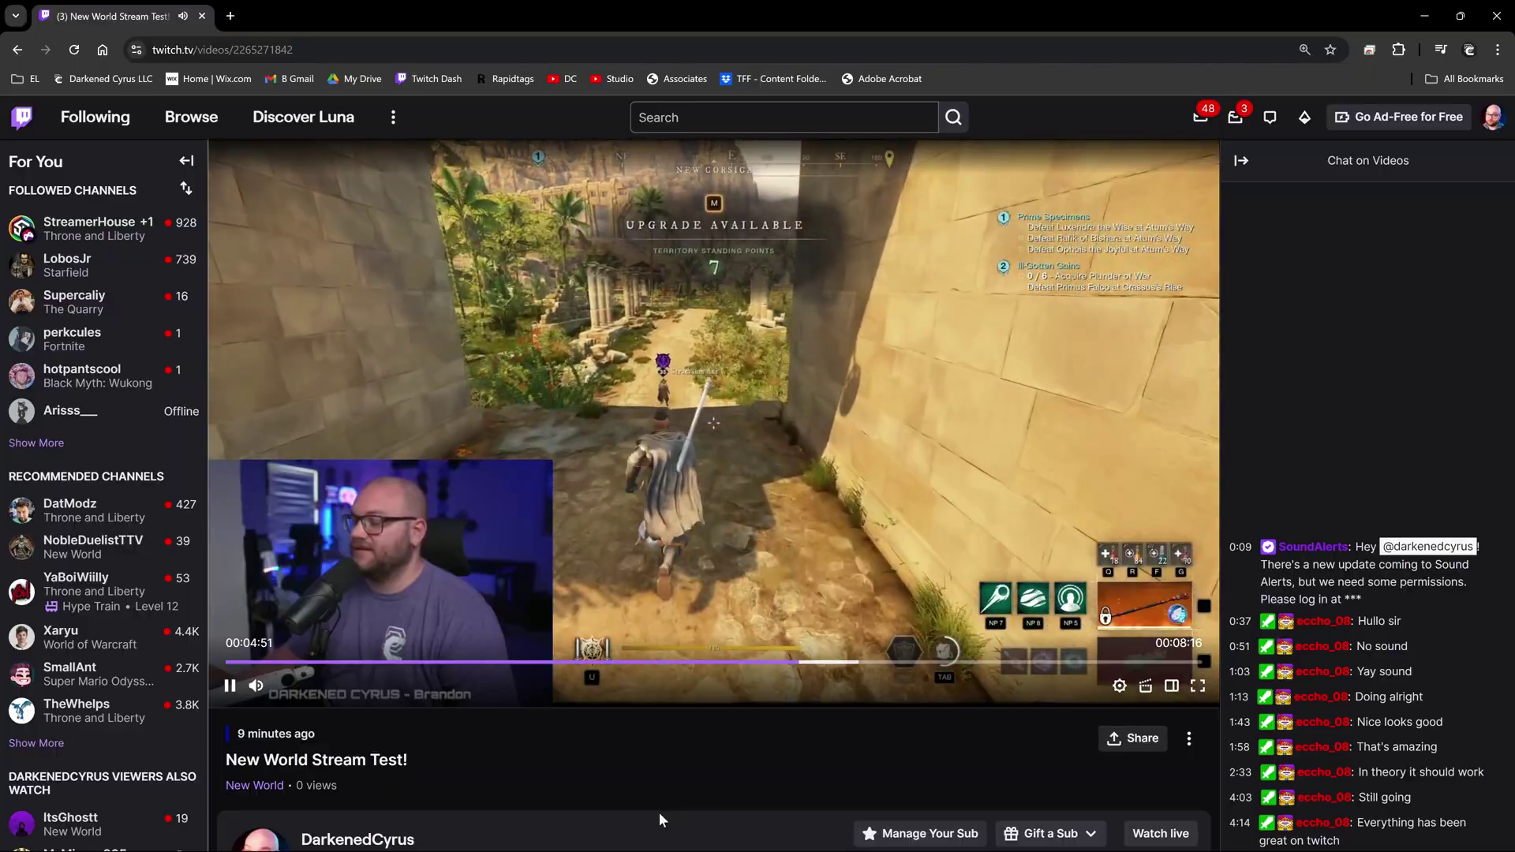
# Step: Collapse the Twitch channel sidebar and chat panel and adjust browser zoom for a larger picture
pyautogui.click(183, 166)
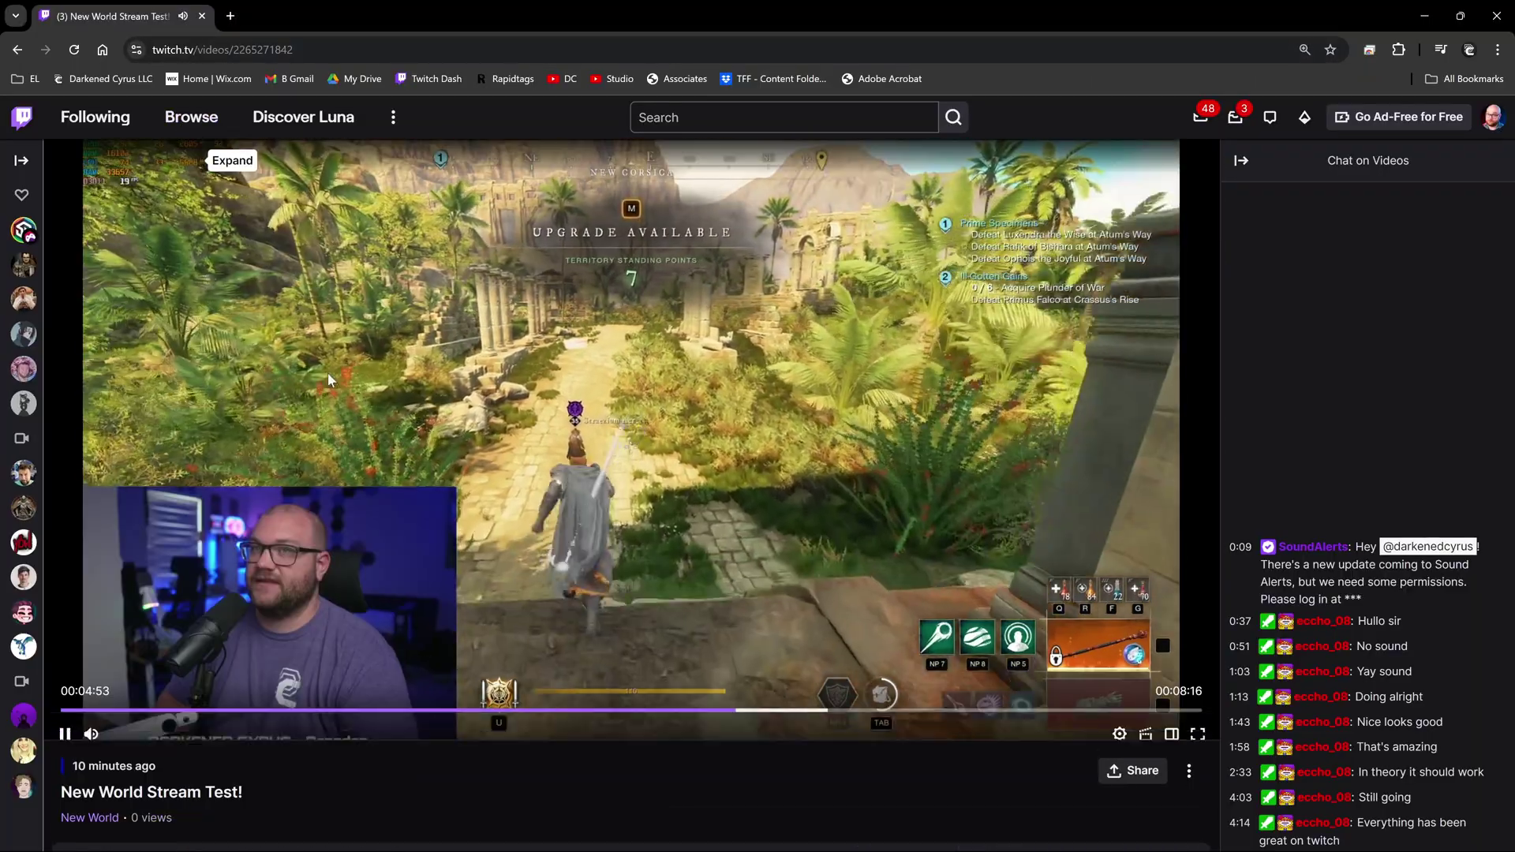
pyautogui.hotkey('ctrl', '+')
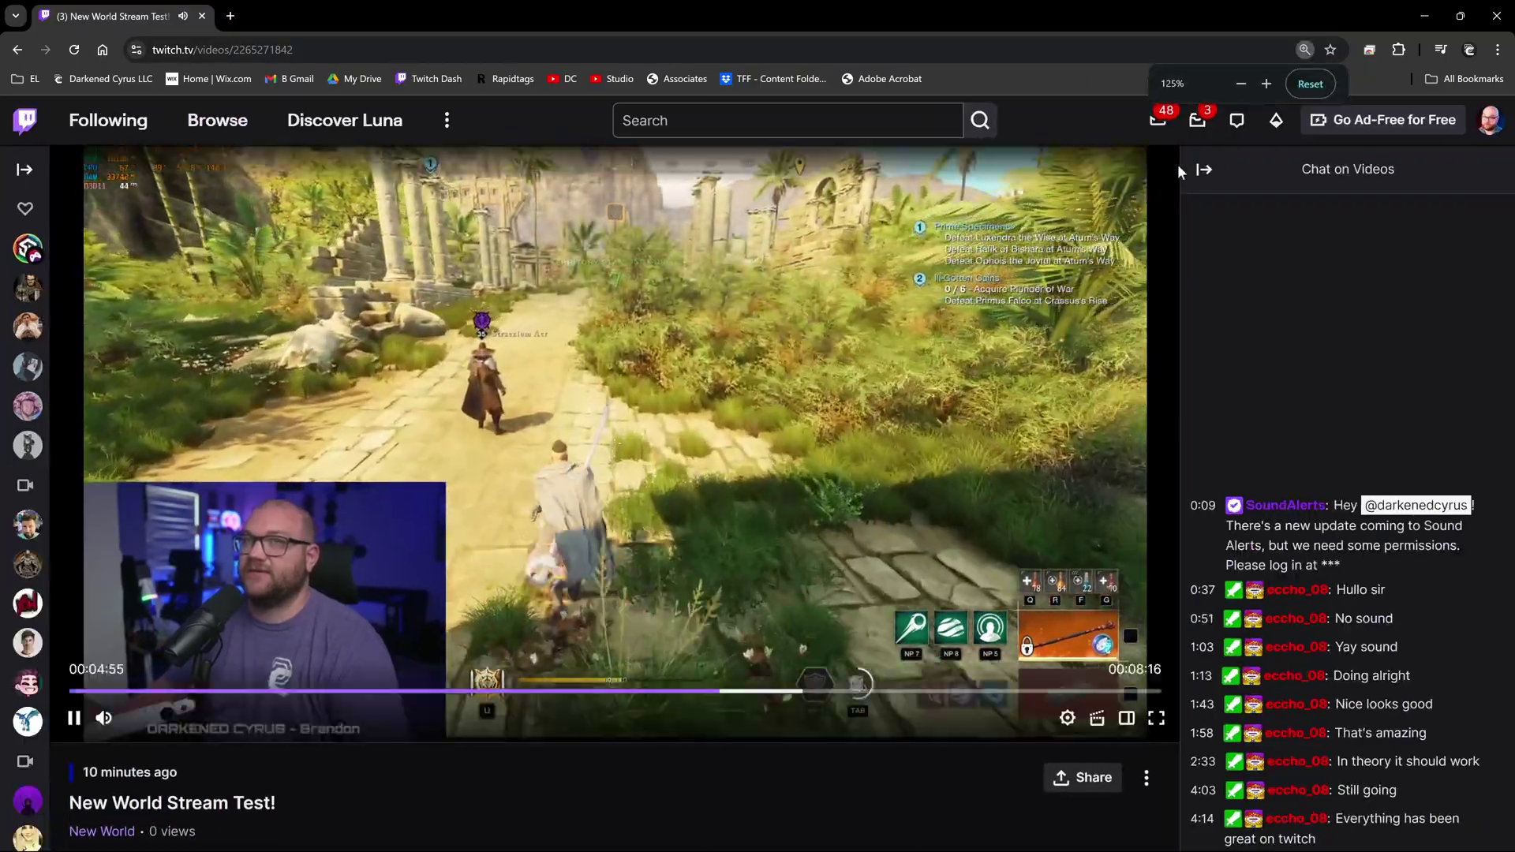
pyautogui.click(1203, 169)
pyautogui.hotkey('ctrl', '-')
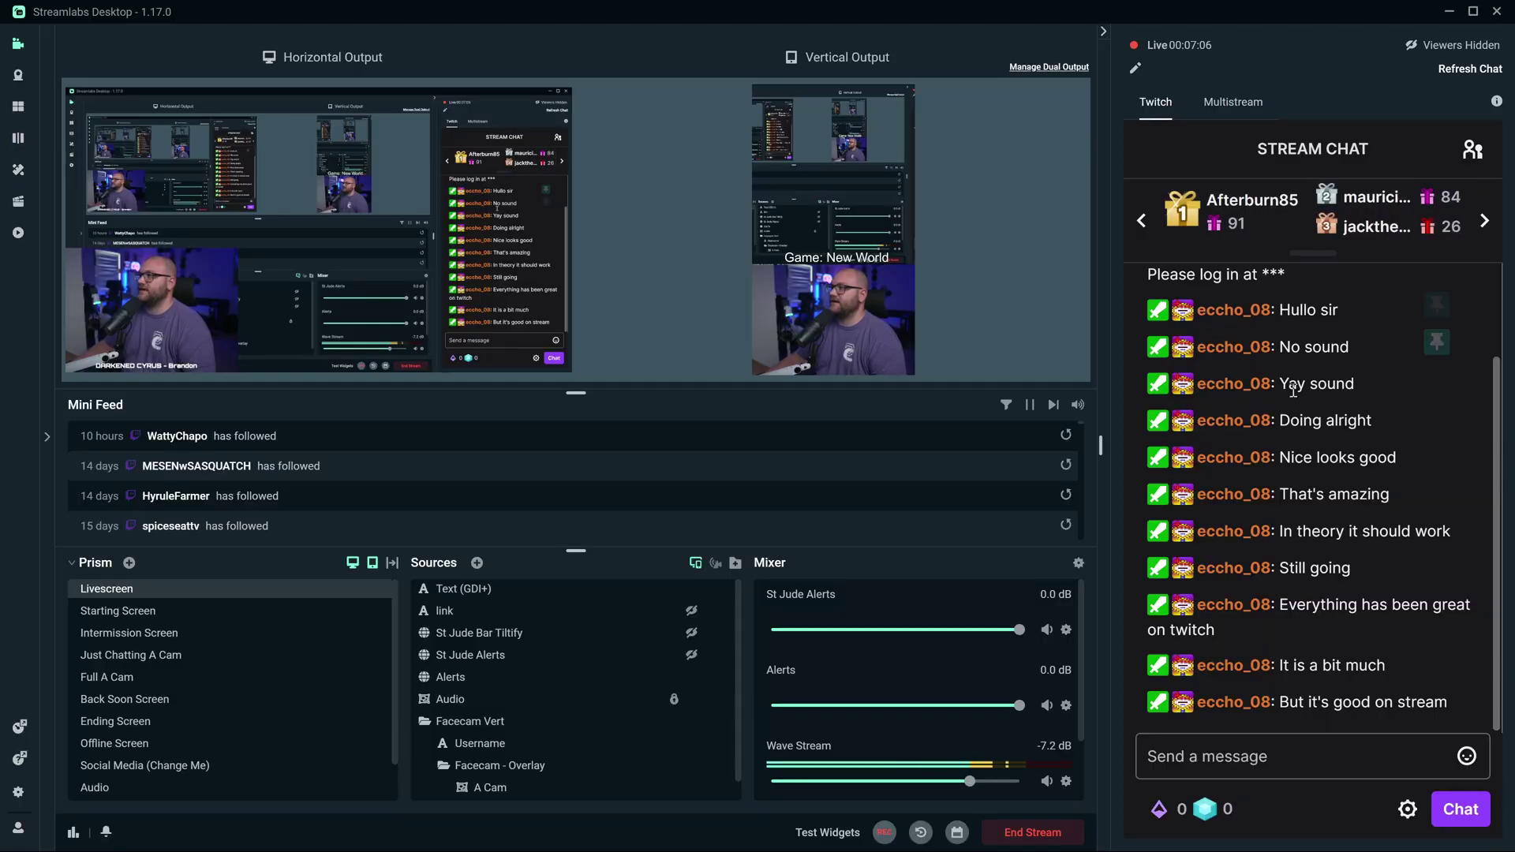
# Step: Switch the chat panel to the combined Multistream chat view
pyautogui.scroll(2, 1259, 490)
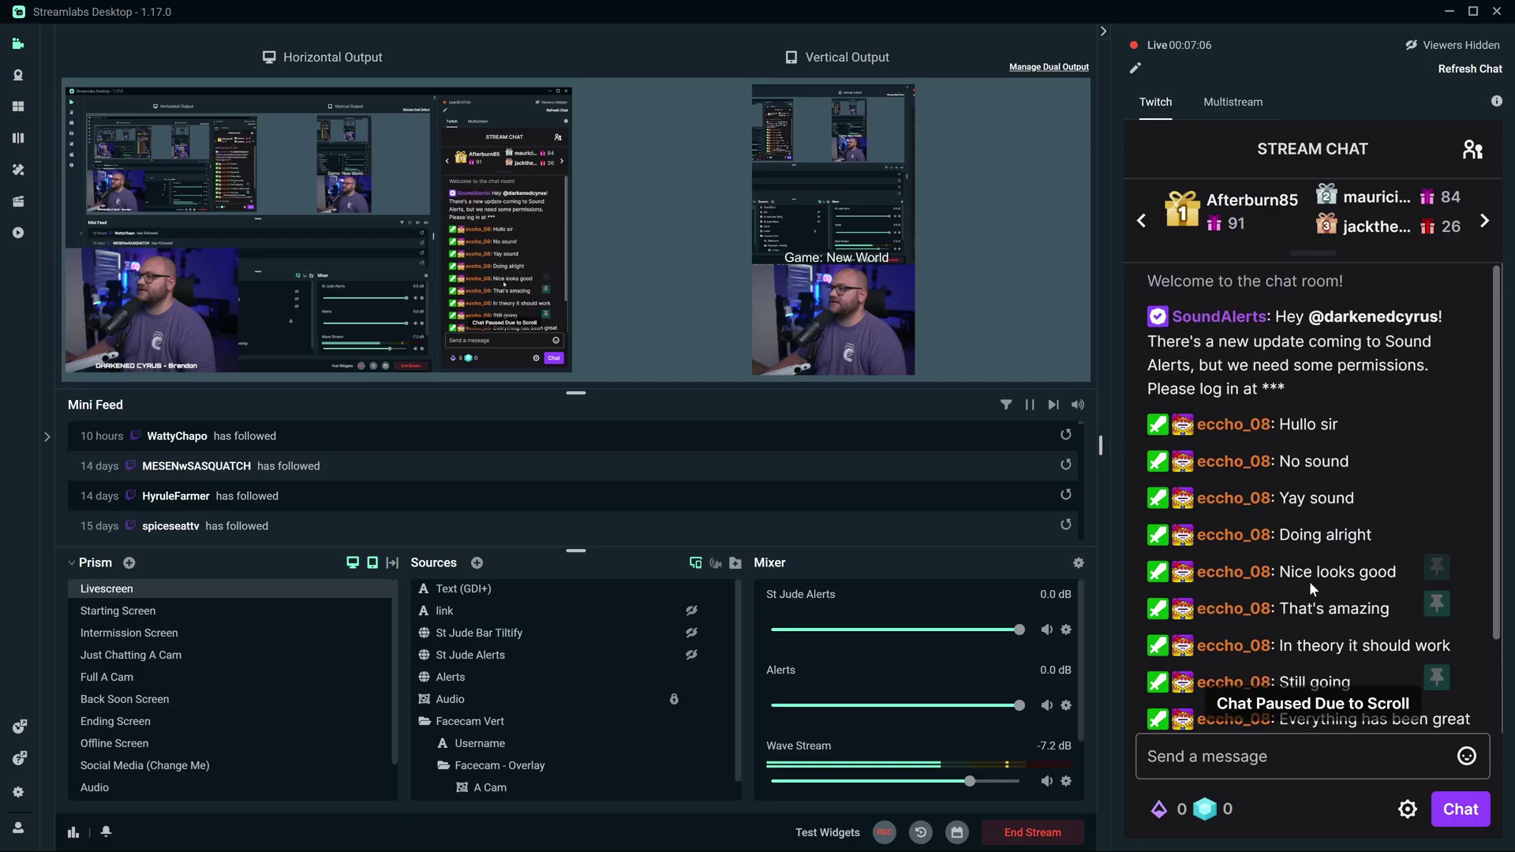
pyautogui.scroll(-2, 1258, 489)
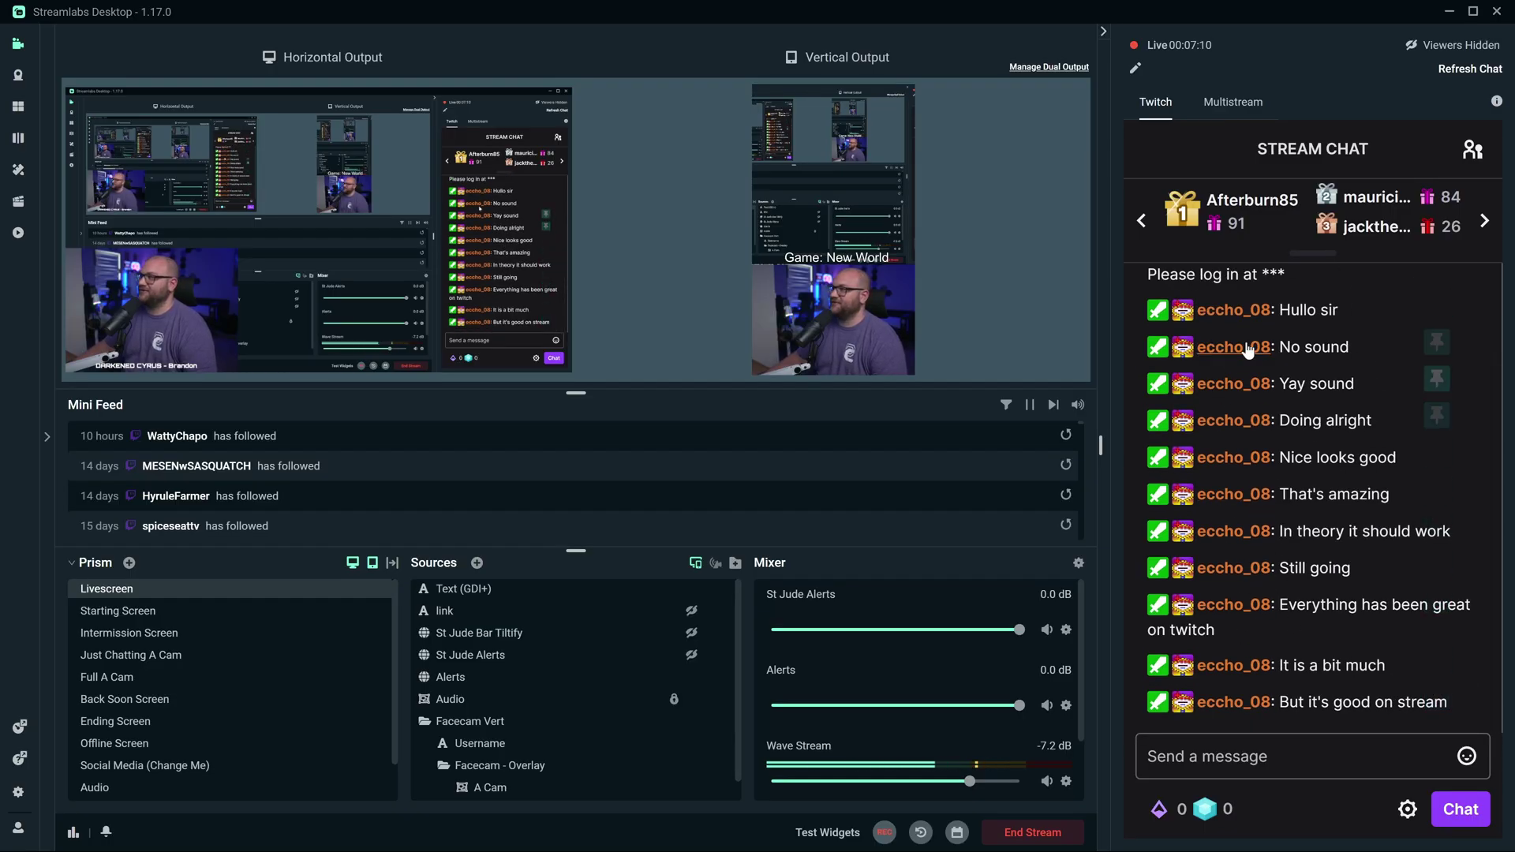
pyautogui.click(1237, 105)
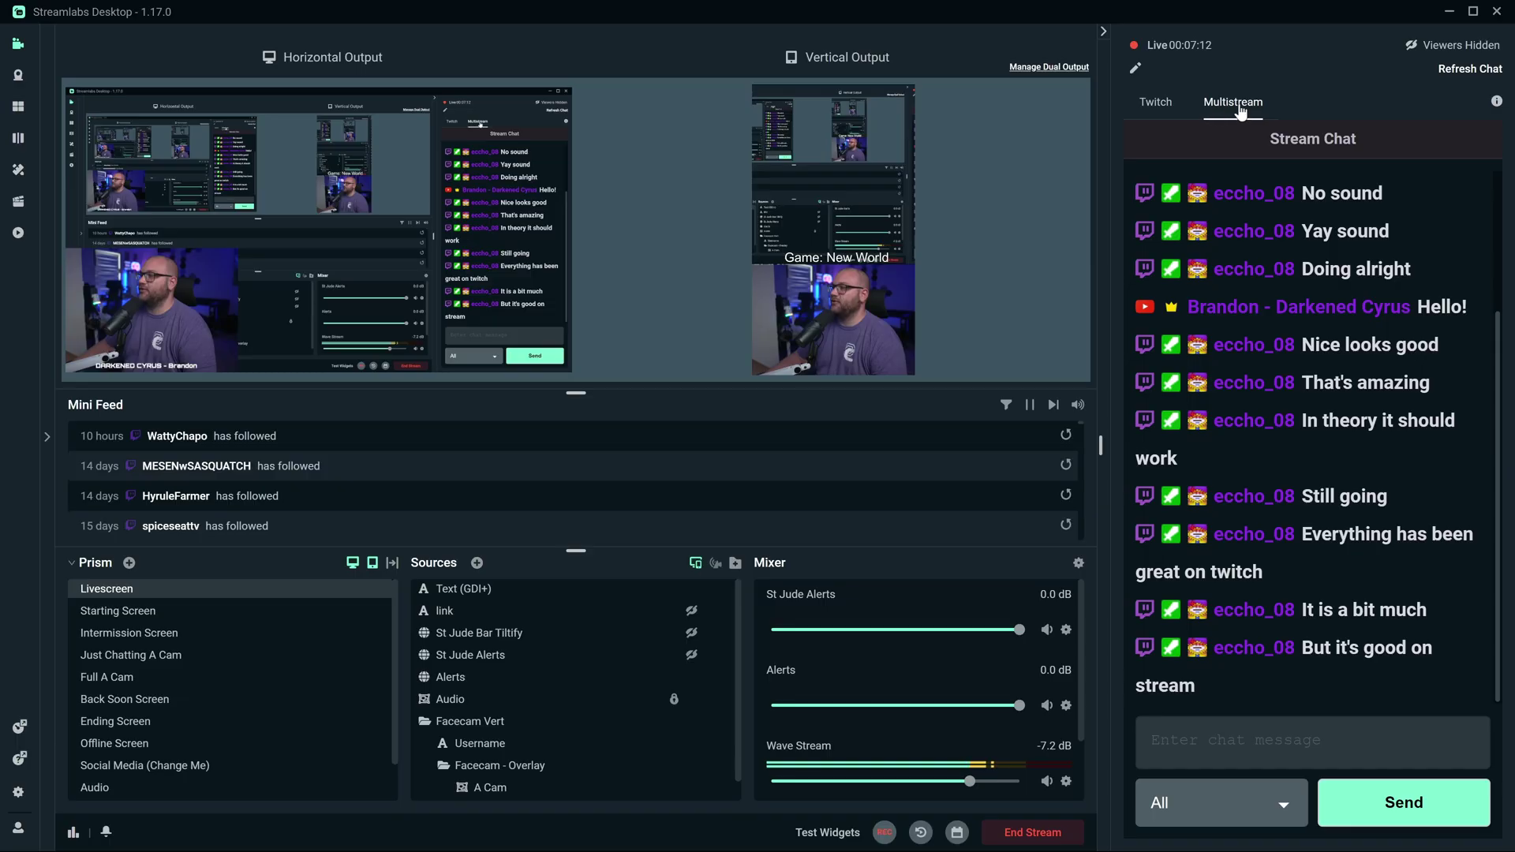
pyautogui.scroll(2, 1260, 443)
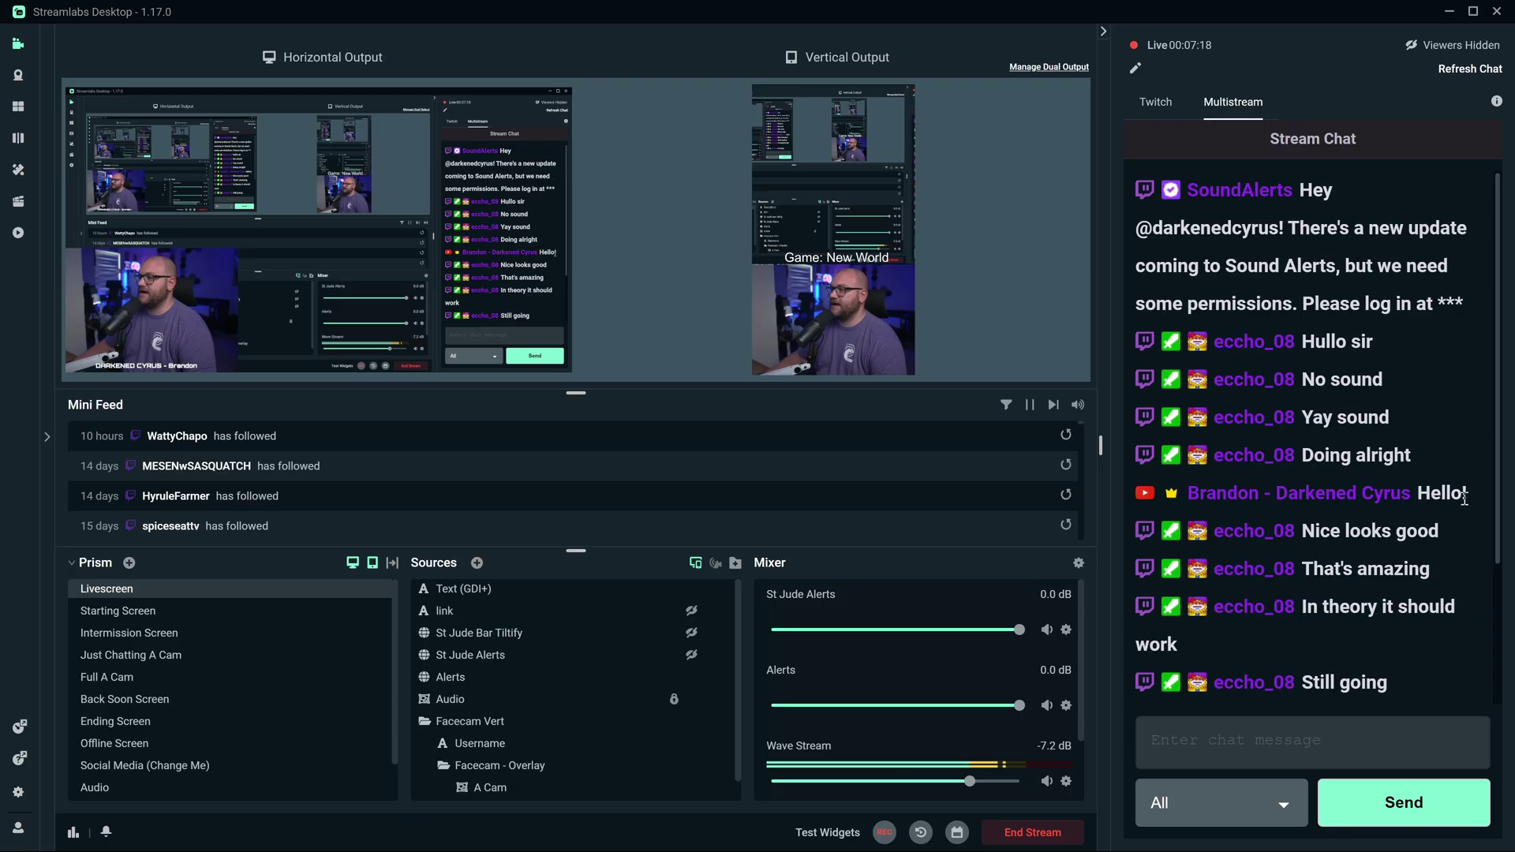
pyautogui.scroll(-2, 1249, 700)
# Step: Send 'Hello!' to all platforms and display the Multistream Chat Platform Support table
pyautogui.click(1213, 800)
pyautogui.click(1215, 730)
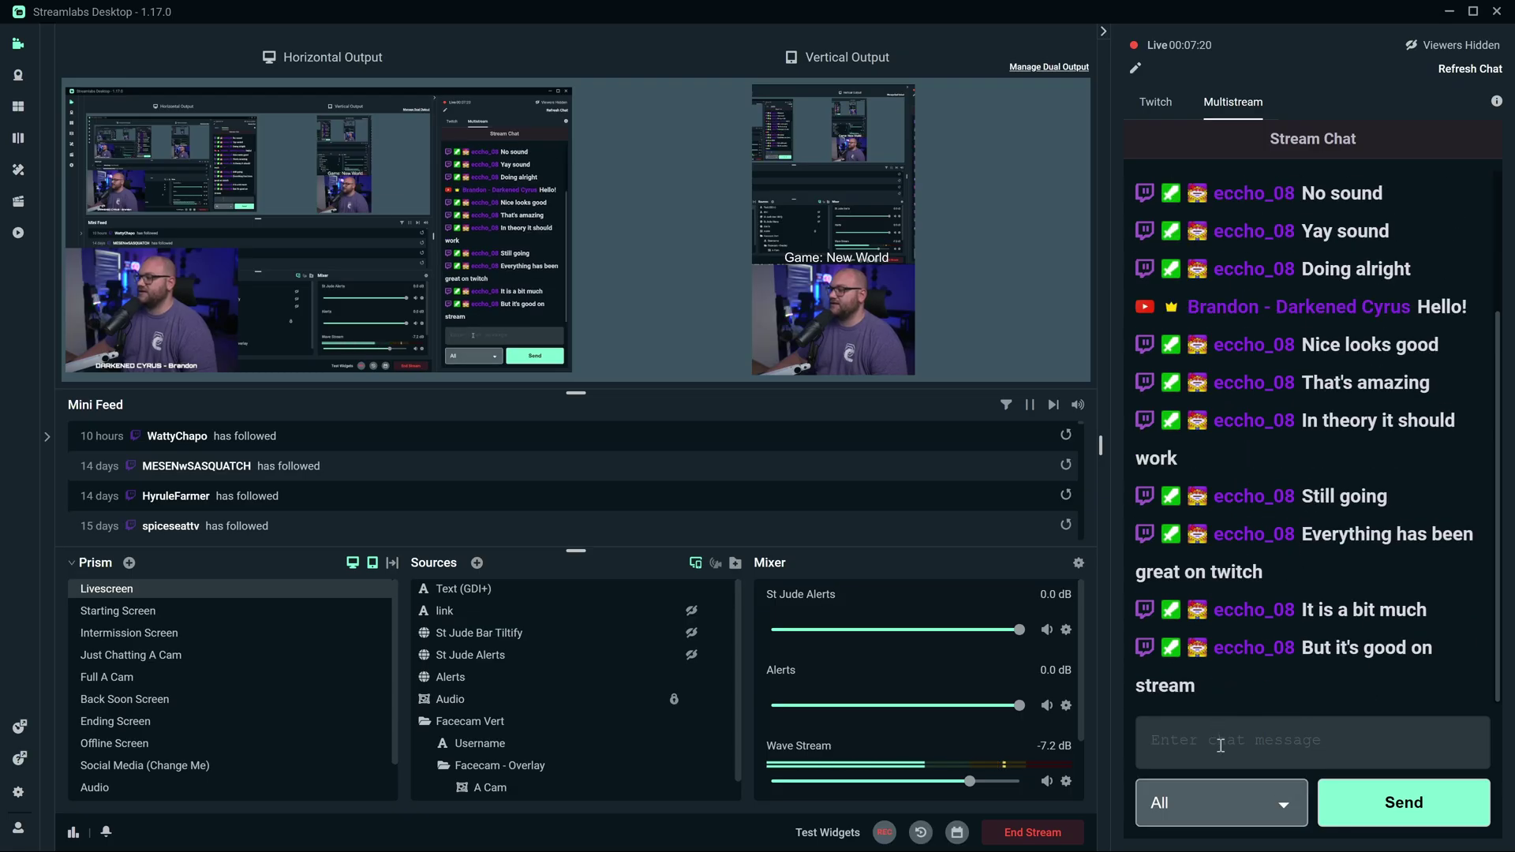
pyautogui.click(1220, 745)
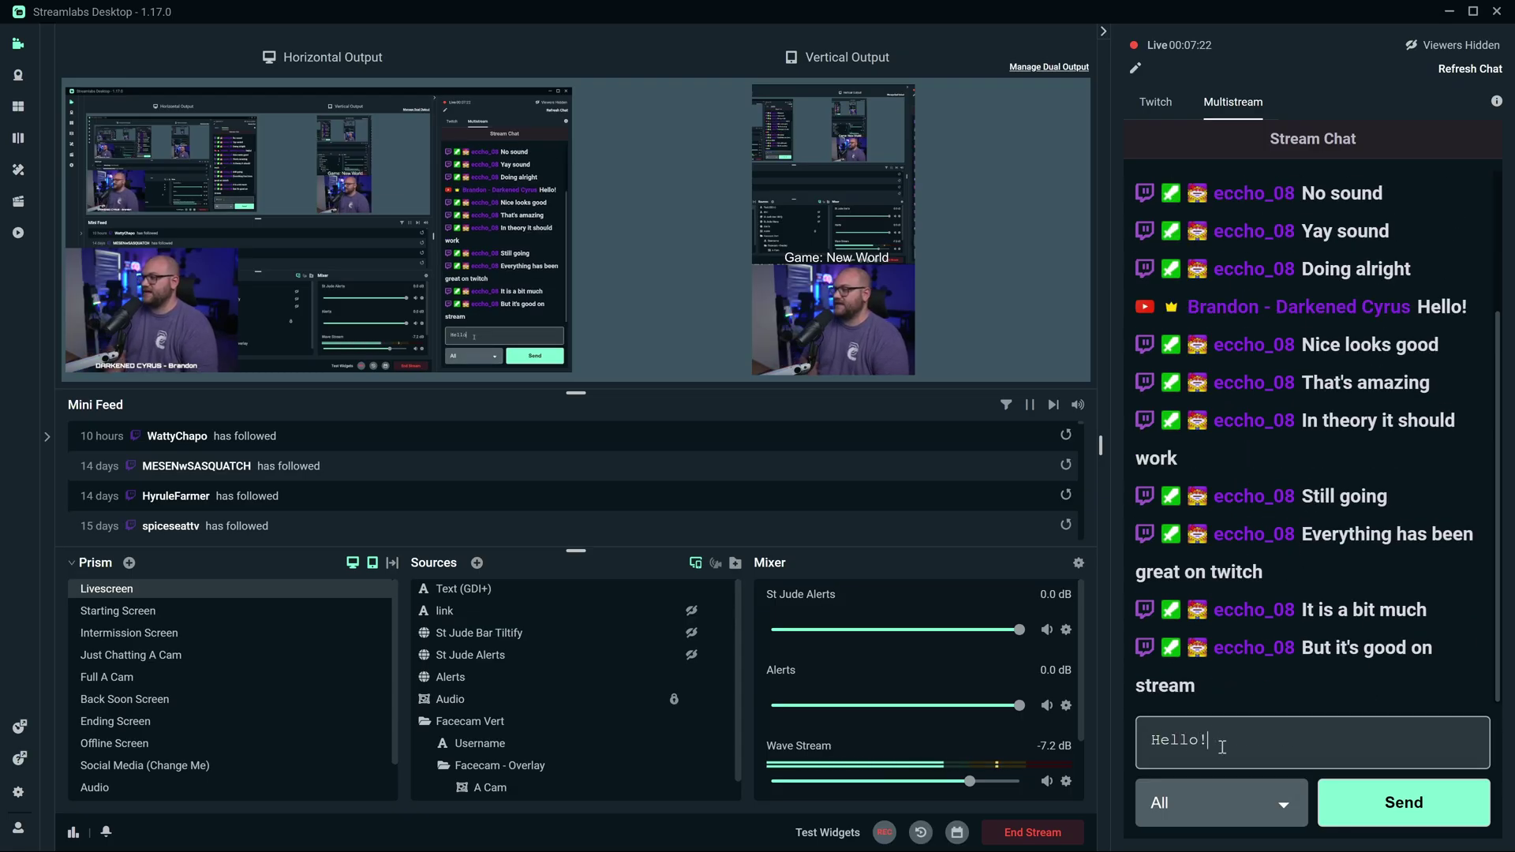
pyautogui.click(1357, 802)
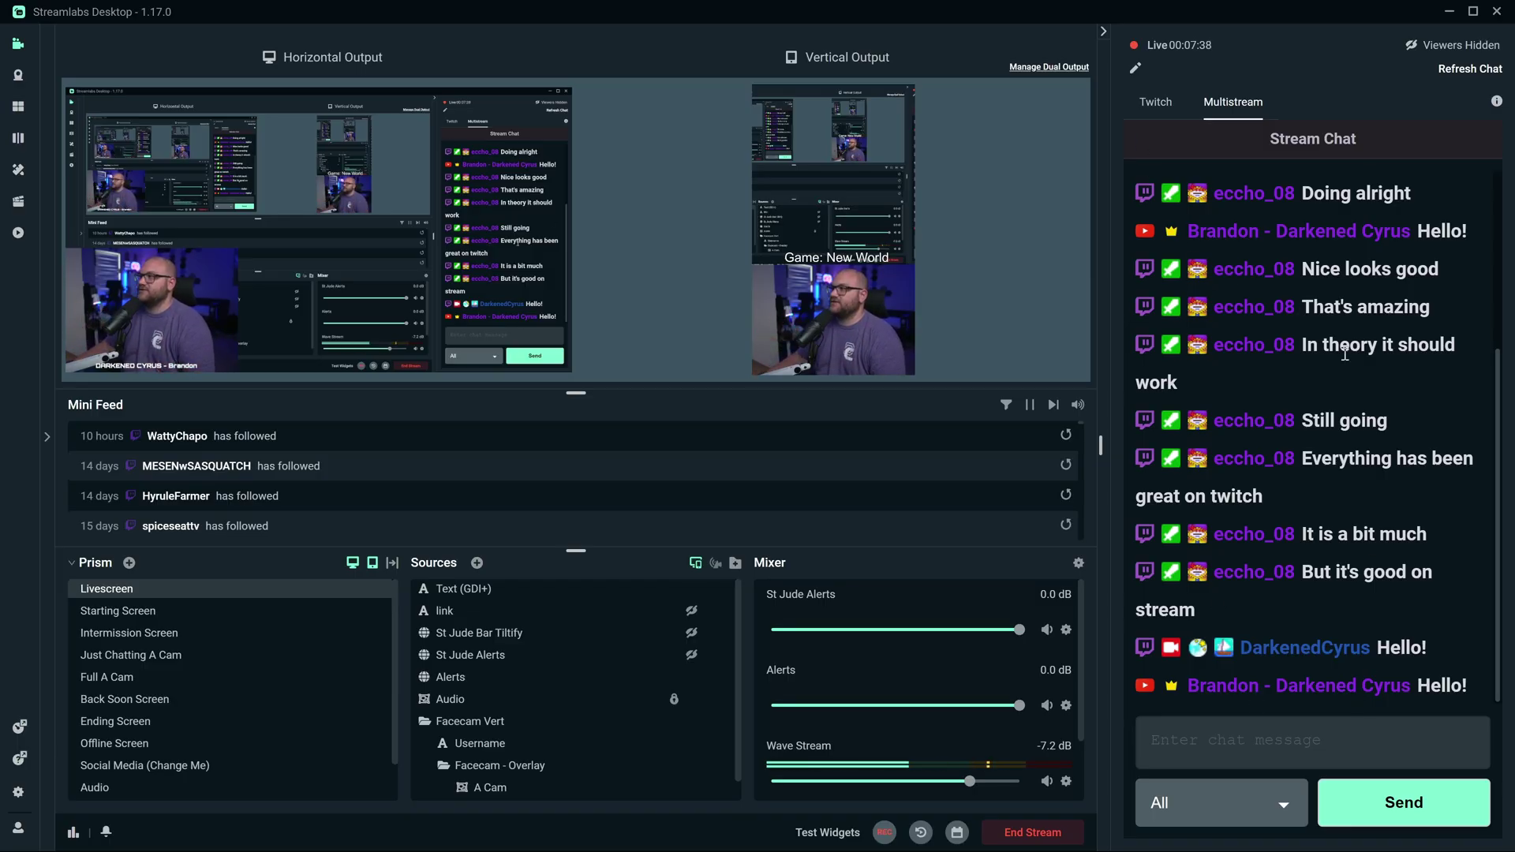
pyautogui.click(1496, 101)
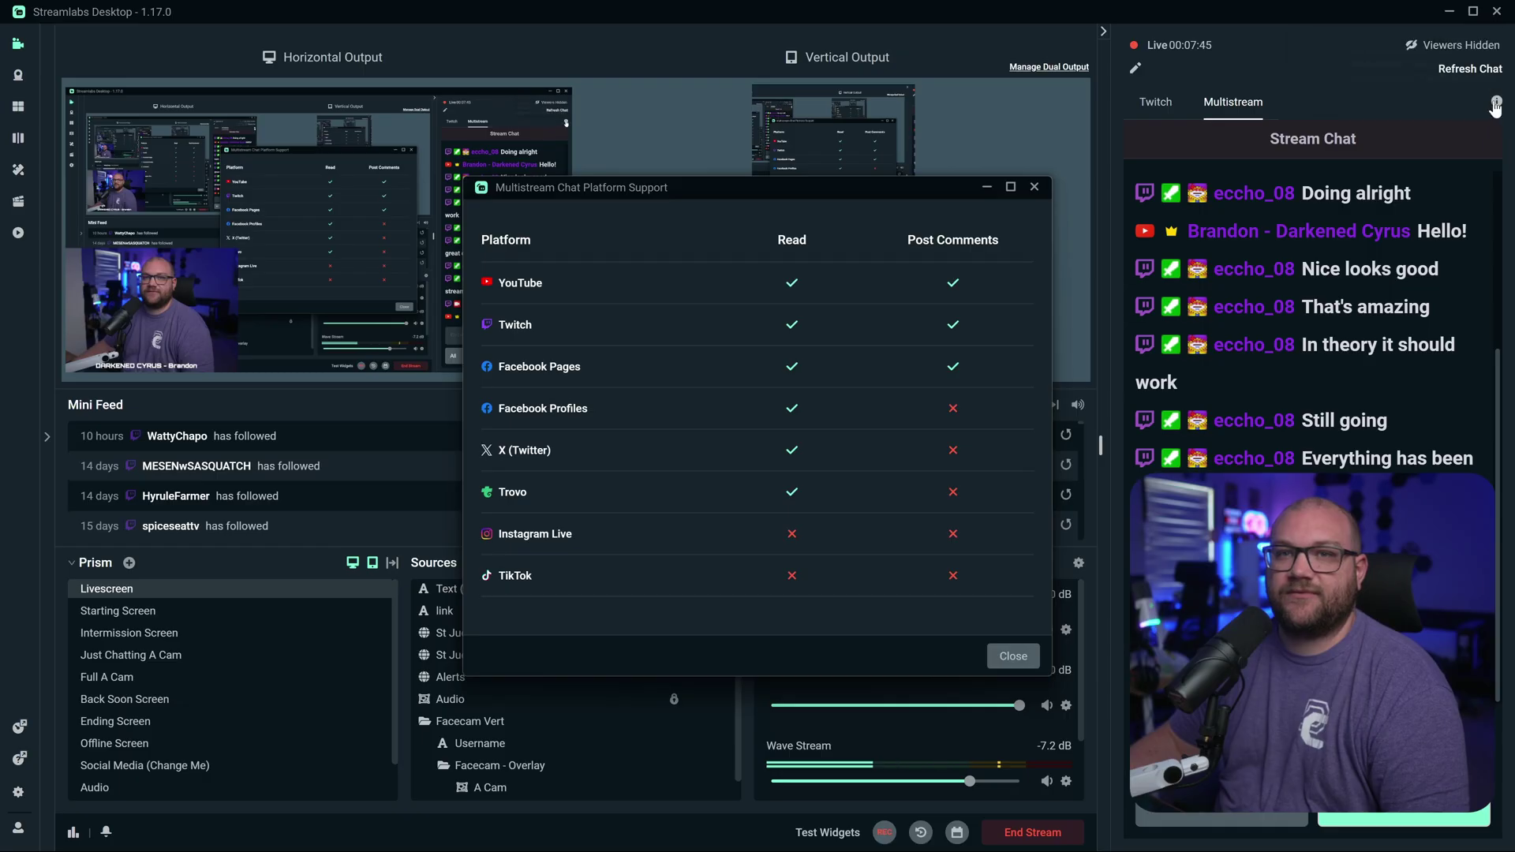
pyautogui.moveTo(1495, 102)
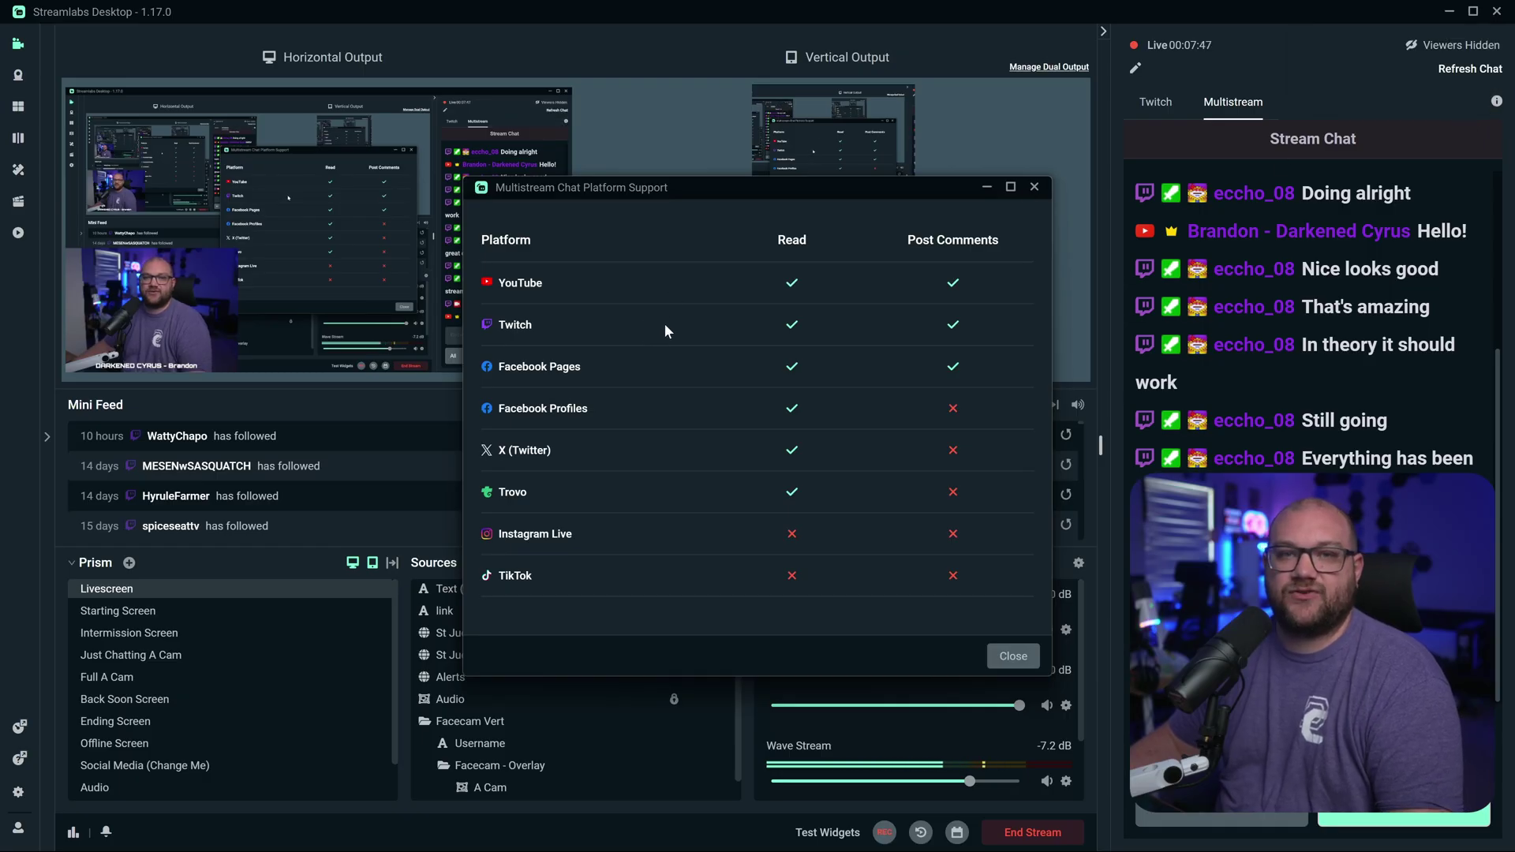